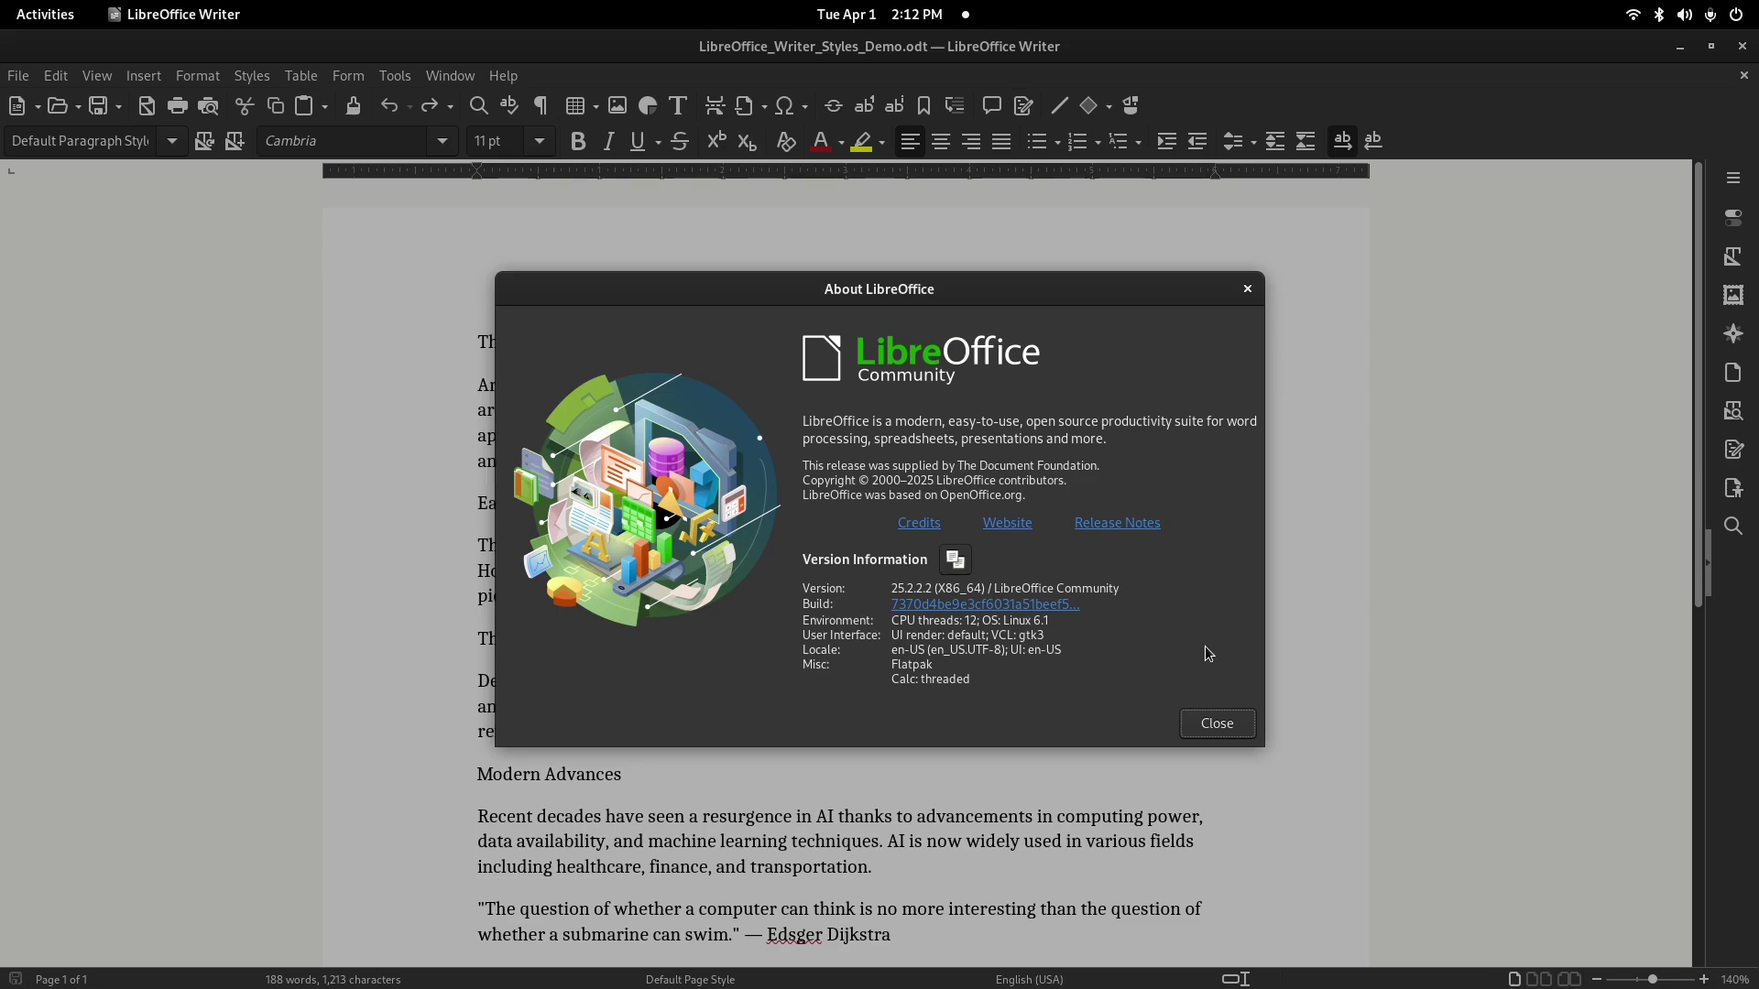
Close the About LibreOffice dialog to get back to the AI history document
{"action": "left_click", "coordinate": [1217, 724]}
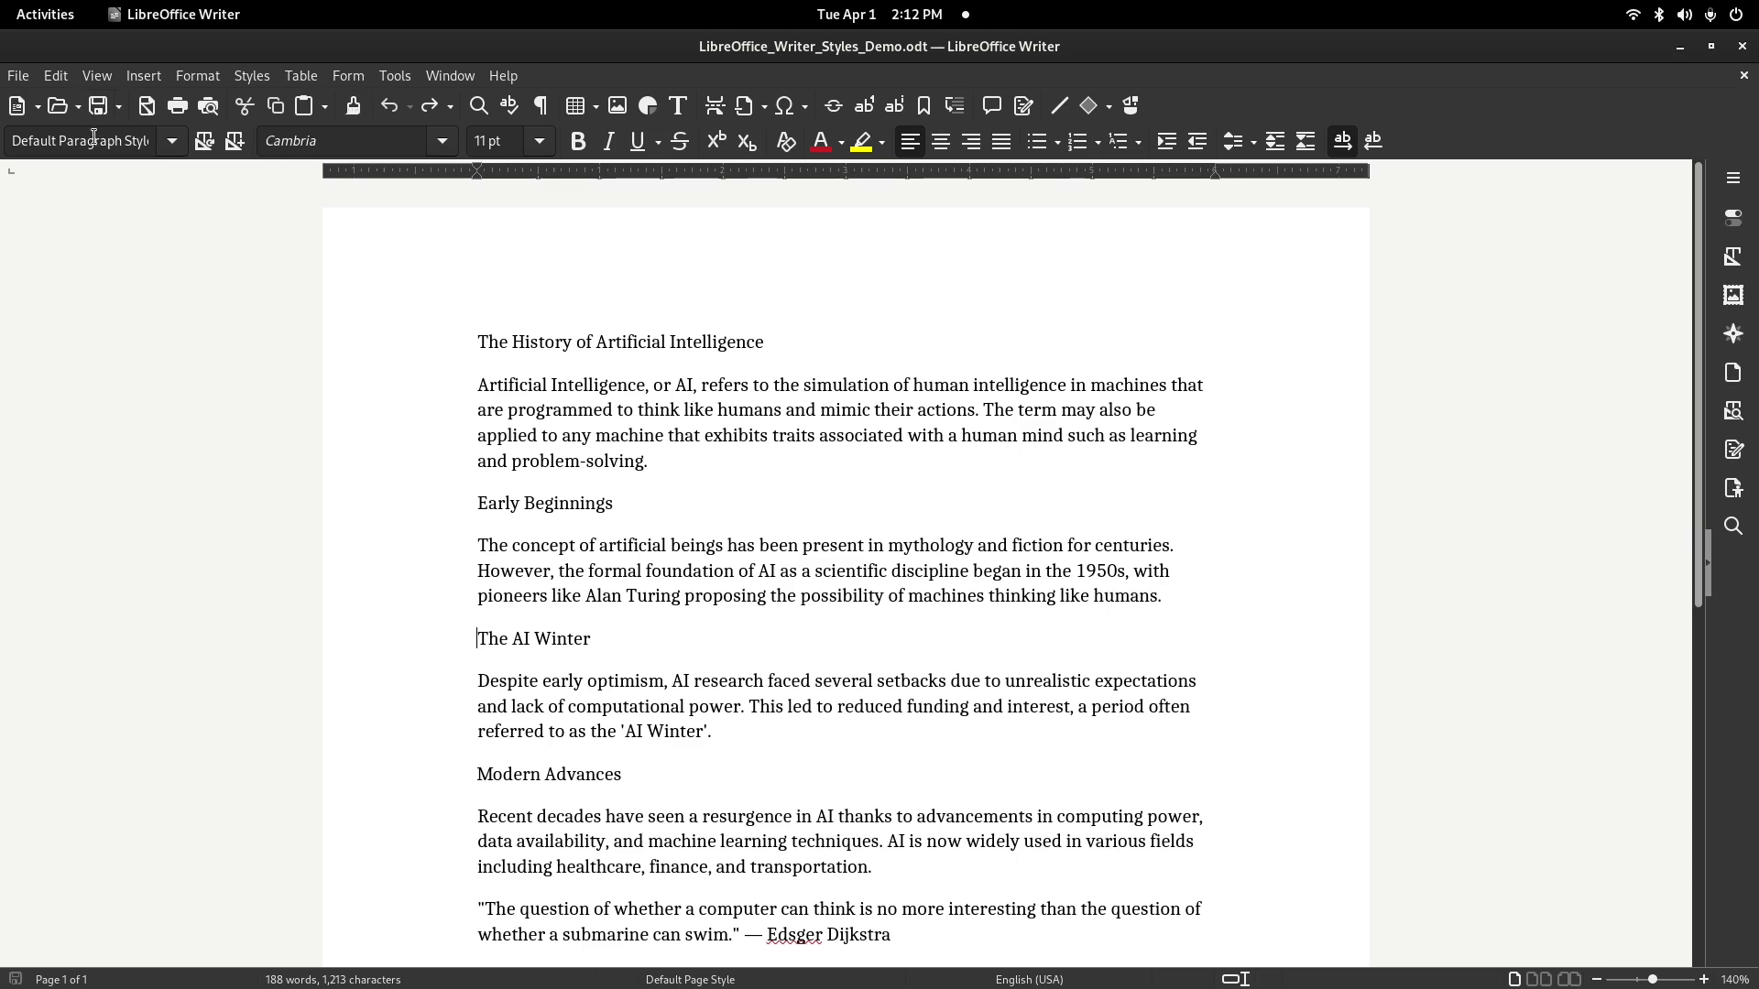
Show the Styles deck, browse the paragraph styles and select the title 'The History of Artificial Intelligence'
{"action": "left_click", "coordinate": [98, 77]}
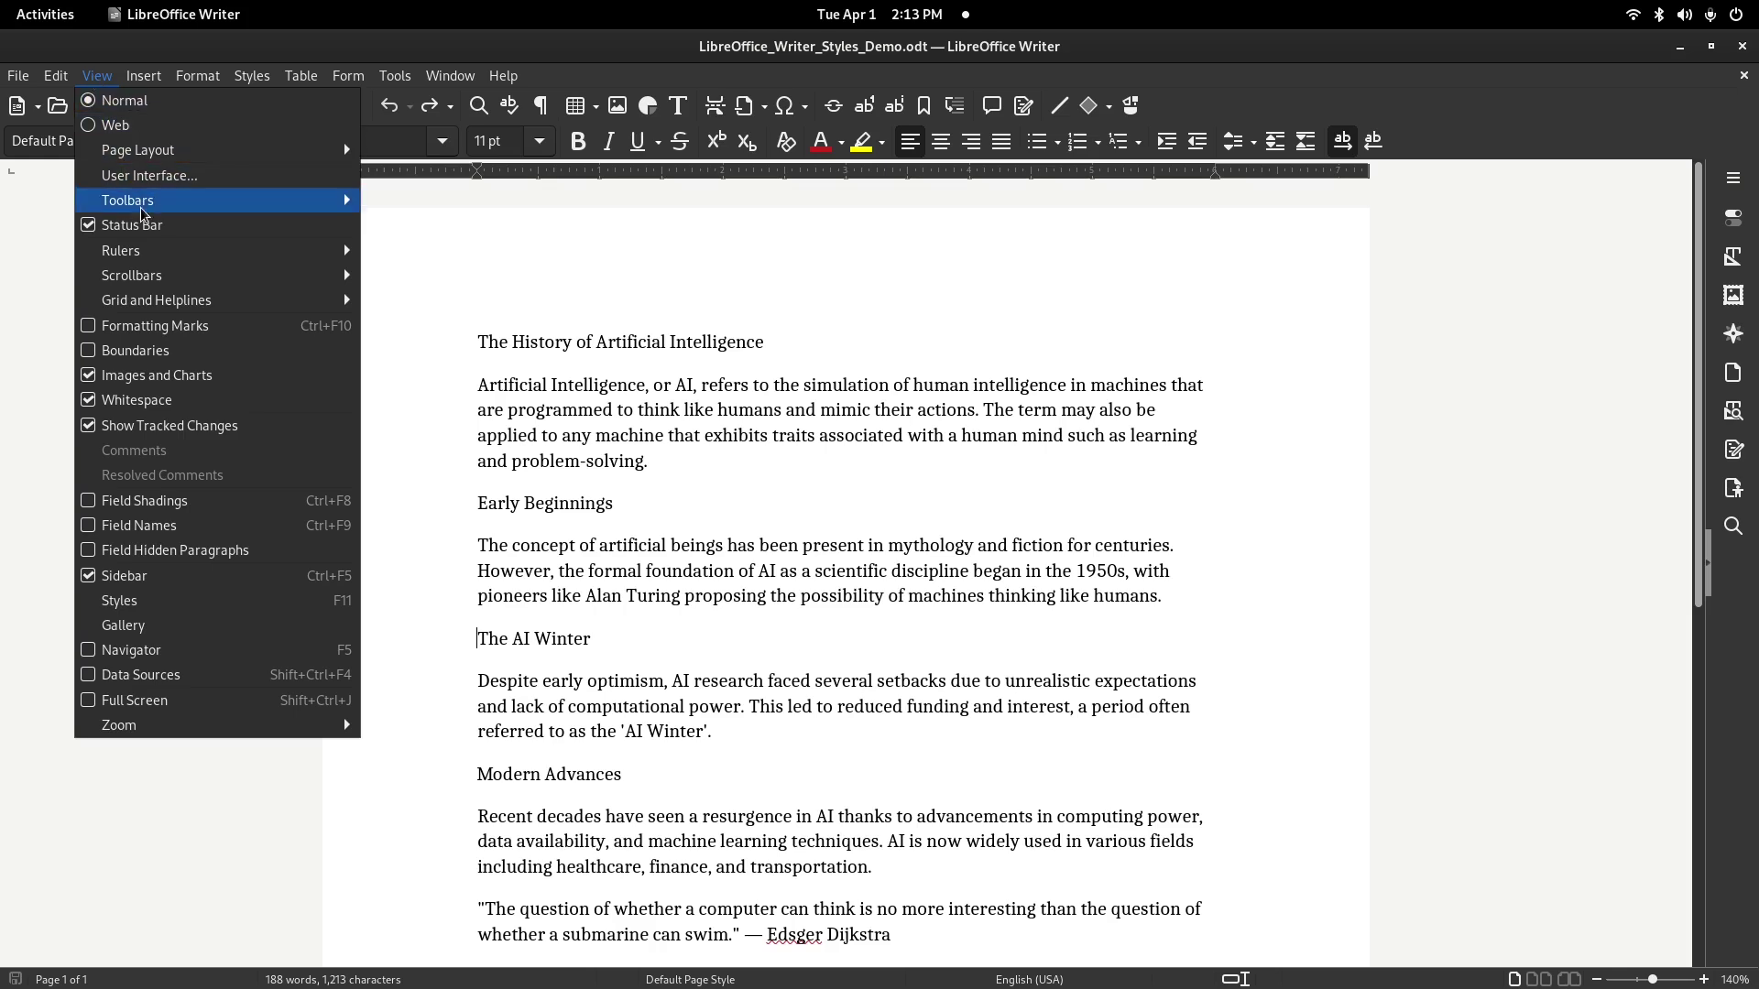
{"action": "left_click", "coordinate": [250, 602]}
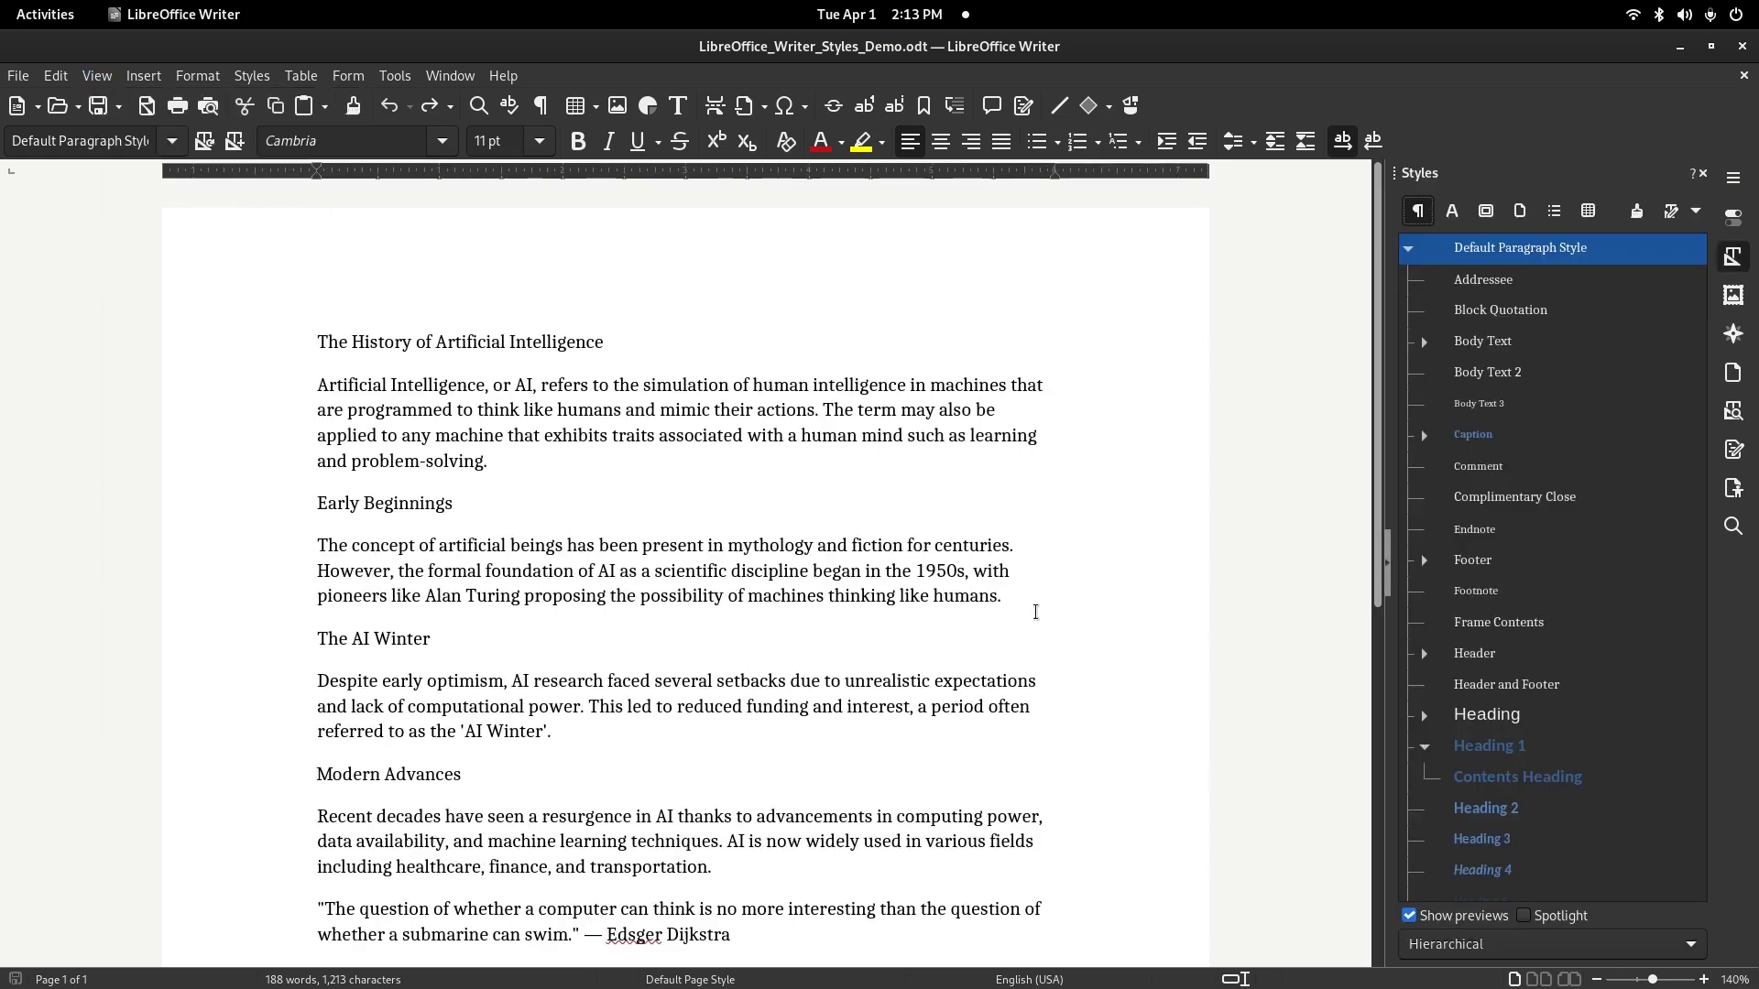
{"action": "scroll", "coordinate": [1557, 391], "scroll_direction": "down", "scroll_amount": 4}
{"action": "scroll", "coordinate": [1549, 425], "scroll_direction": "up", "scroll_amount": 4}
{"action": "scroll", "coordinate": [1517, 641], "scroll_direction": "down", "scroll_amount": 2}
{"action": "scroll", "coordinate": [1516, 641], "scroll_direction": "down", "scroll_amount": 3}
{"action": "scroll", "coordinate": [1516, 513], "scroll_direction": "up", "scroll_amount": 5}
{"action": "scroll", "coordinate": [1508, 600], "scroll_direction": "down", "scroll_amount": 1}
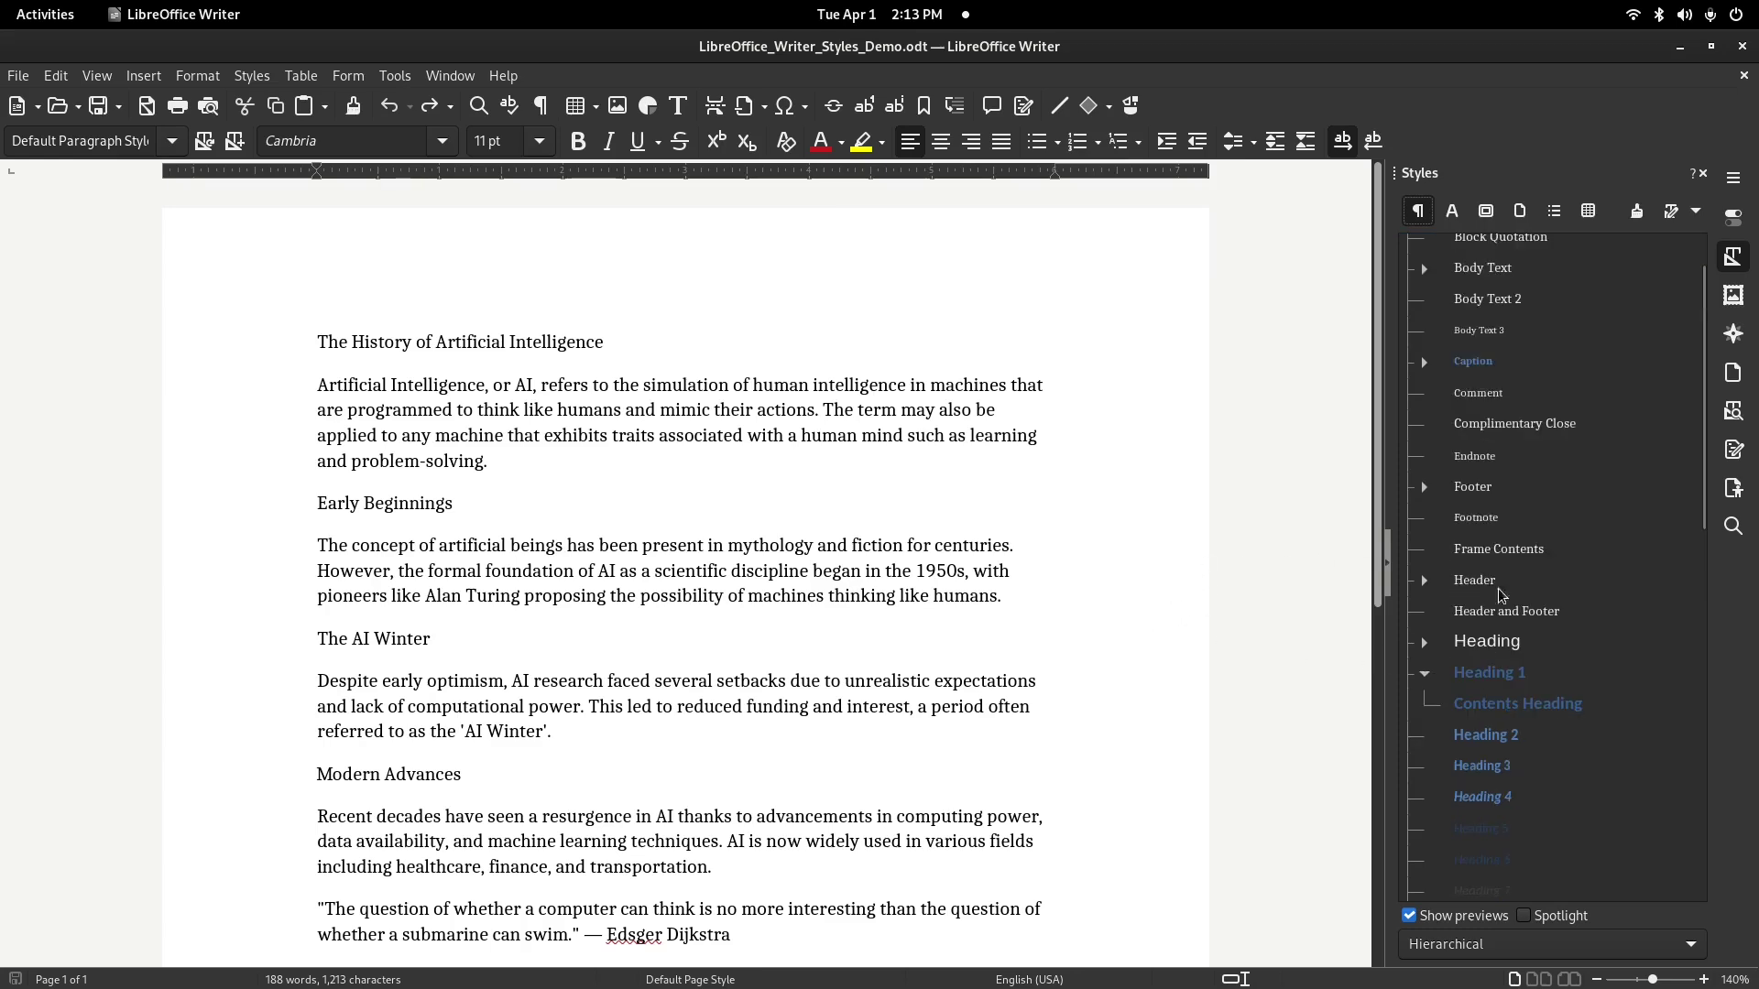
{"action": "scroll", "coordinate": [1520, 476], "scroll_direction": "up", "scroll_amount": 1}
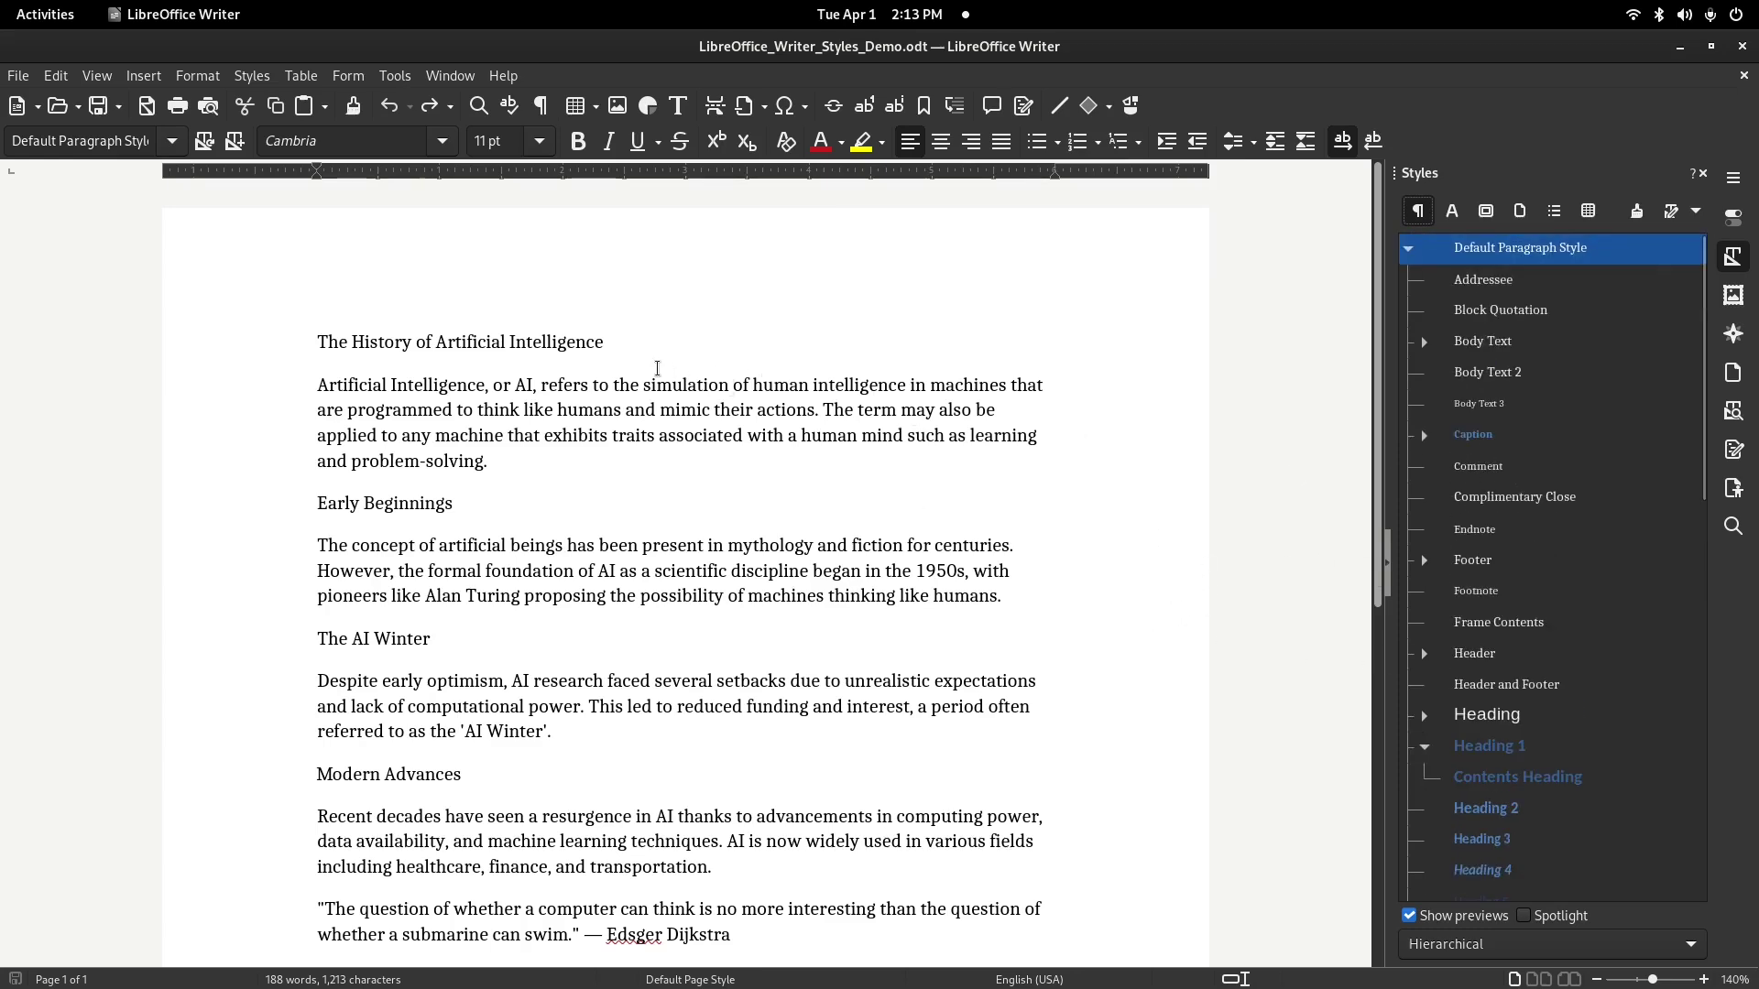
{"action": "left_click_drag", "start_coordinate": [602, 339], "coordinate": [316, 342]}
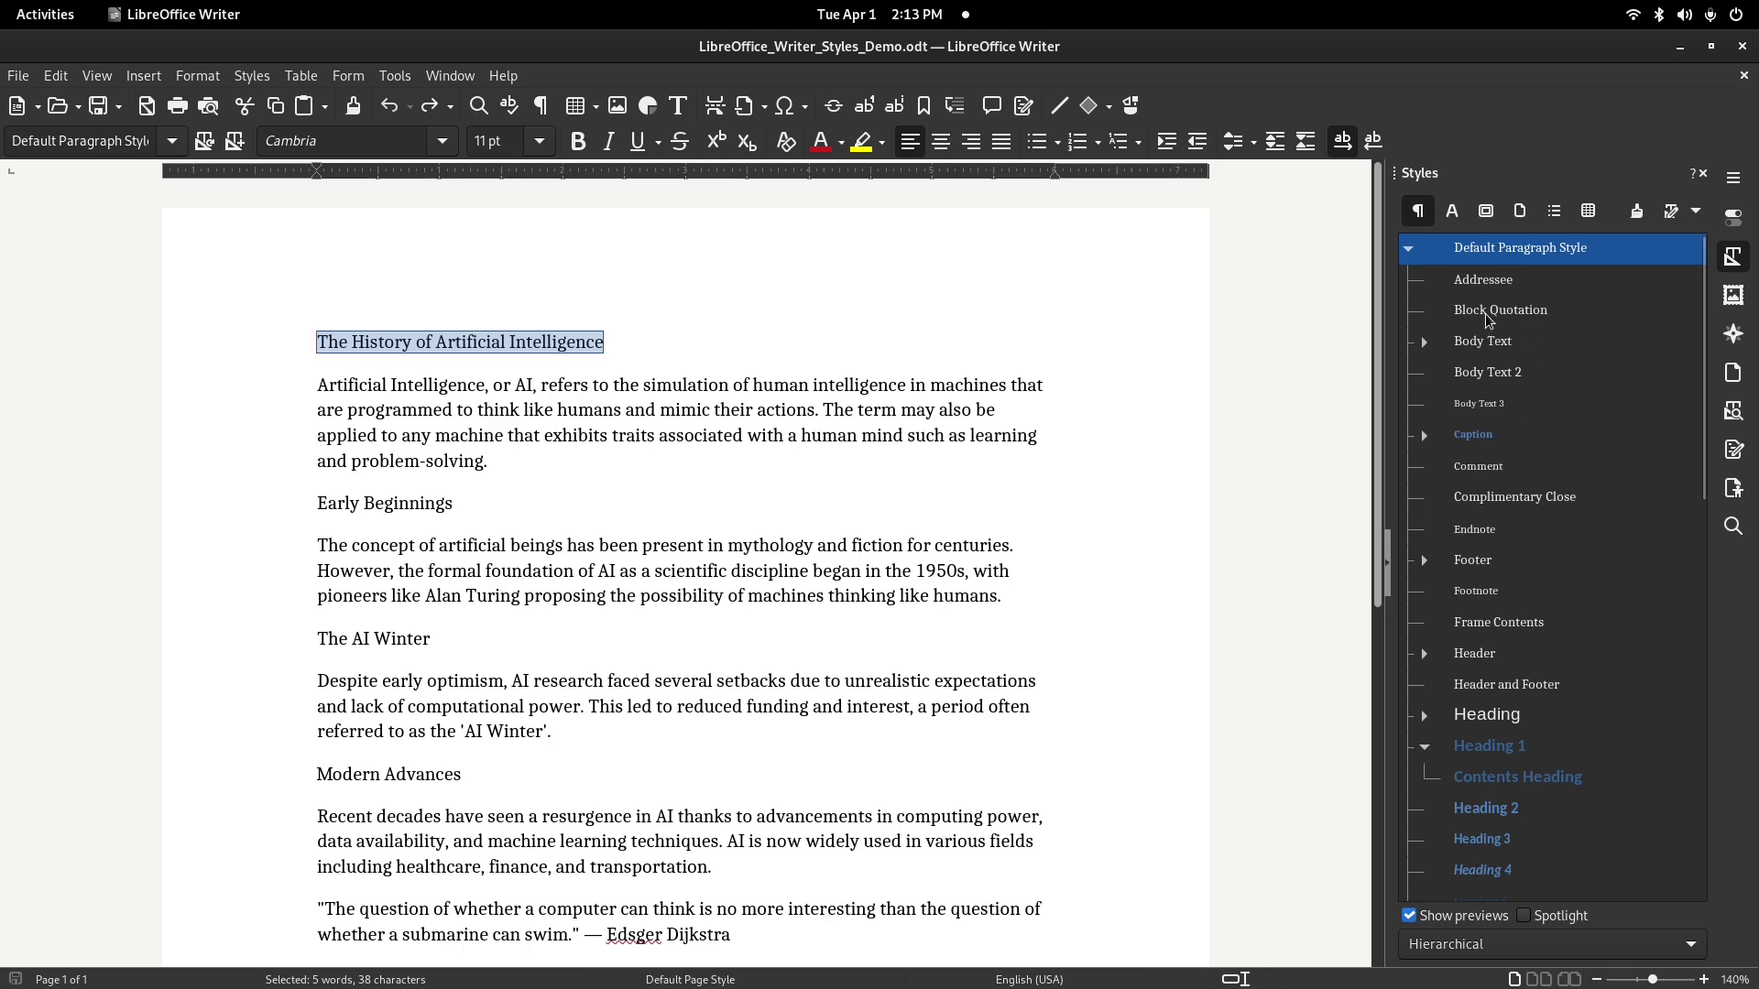
Apply Heading 1 to the title, turning it Calibri 14 pt bold blue
{"action": "scroll", "coordinate": [1520, 325], "scroll_direction": "down", "scroll_amount": 5}
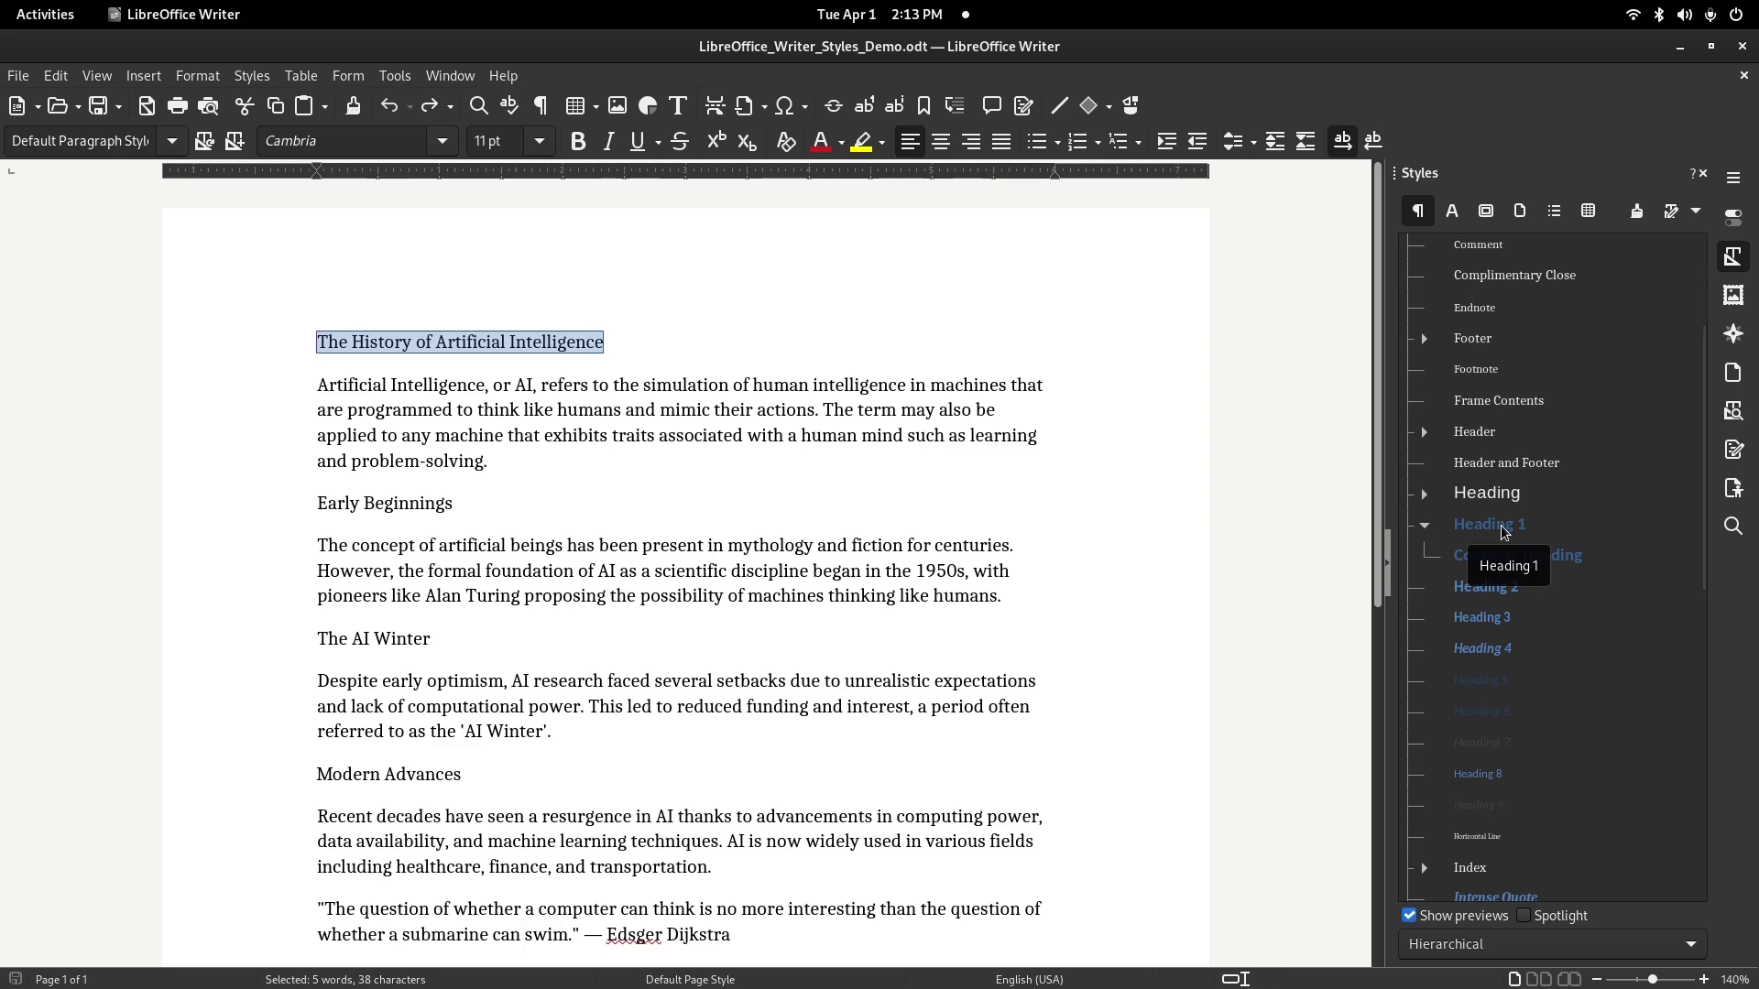
{"action": "double_click", "coordinate": [1503, 532]}
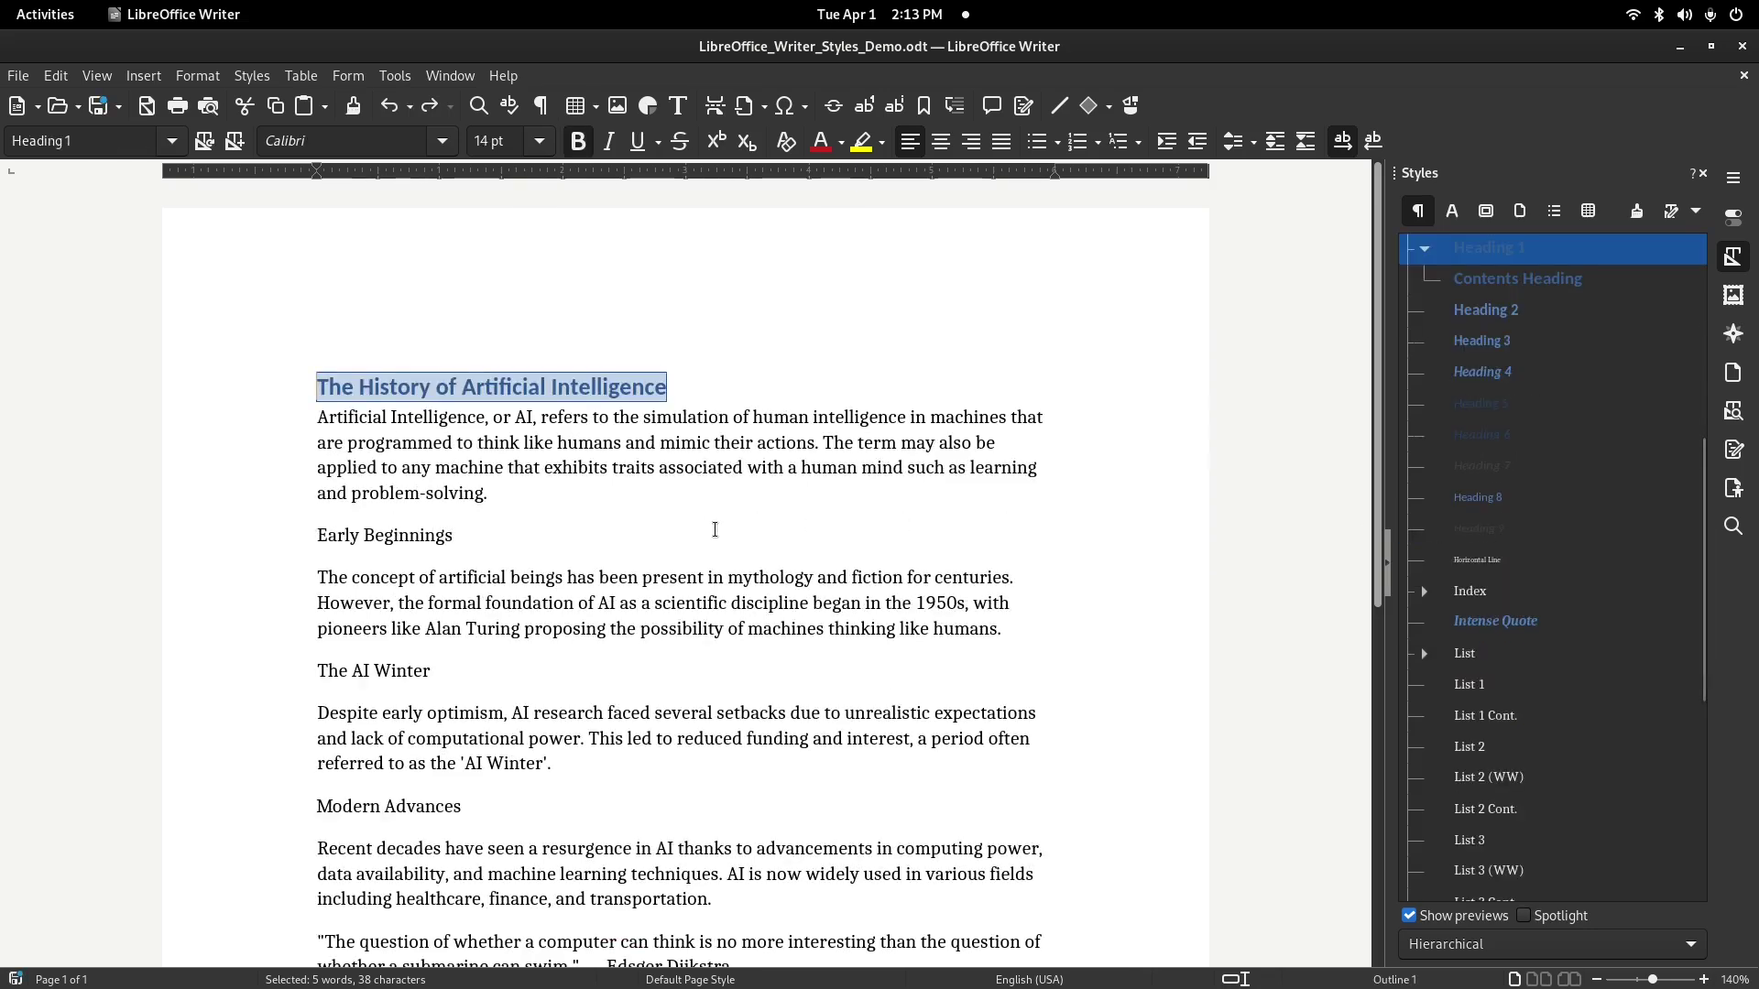
{"action": "left_click", "coordinate": [669, 466]}
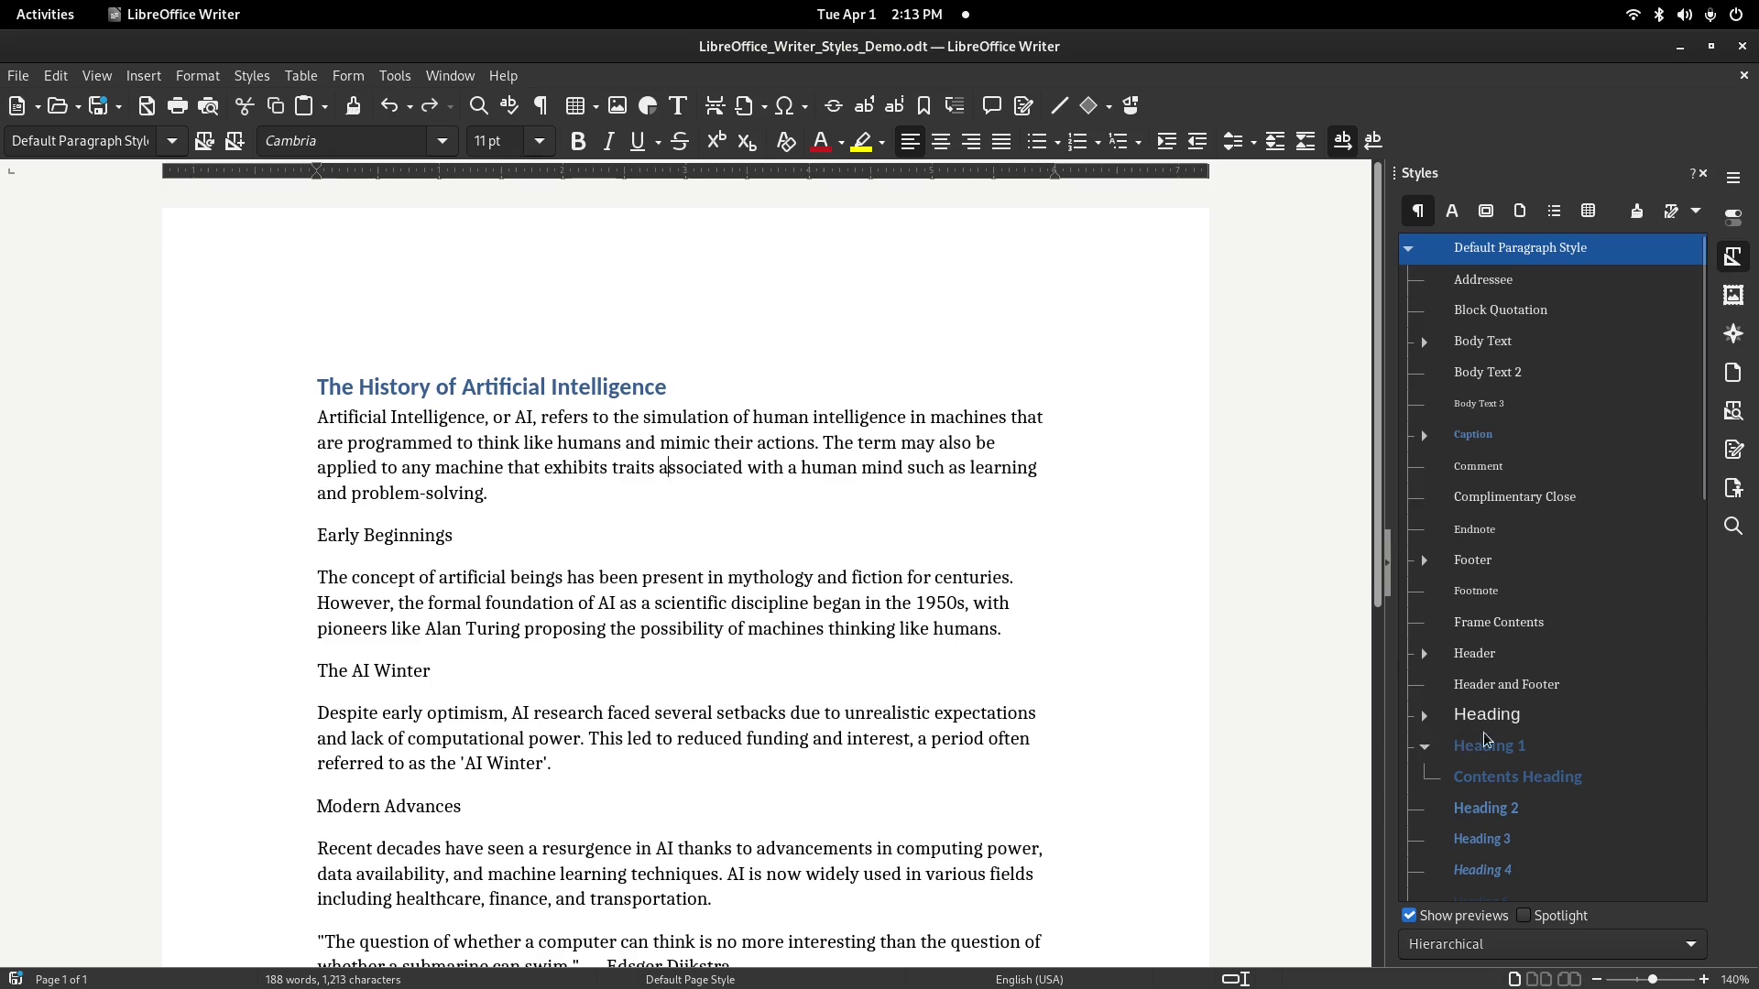
{"action": "scroll", "coordinate": [1484, 749], "scroll_direction": "down", "scroll_amount": 3}
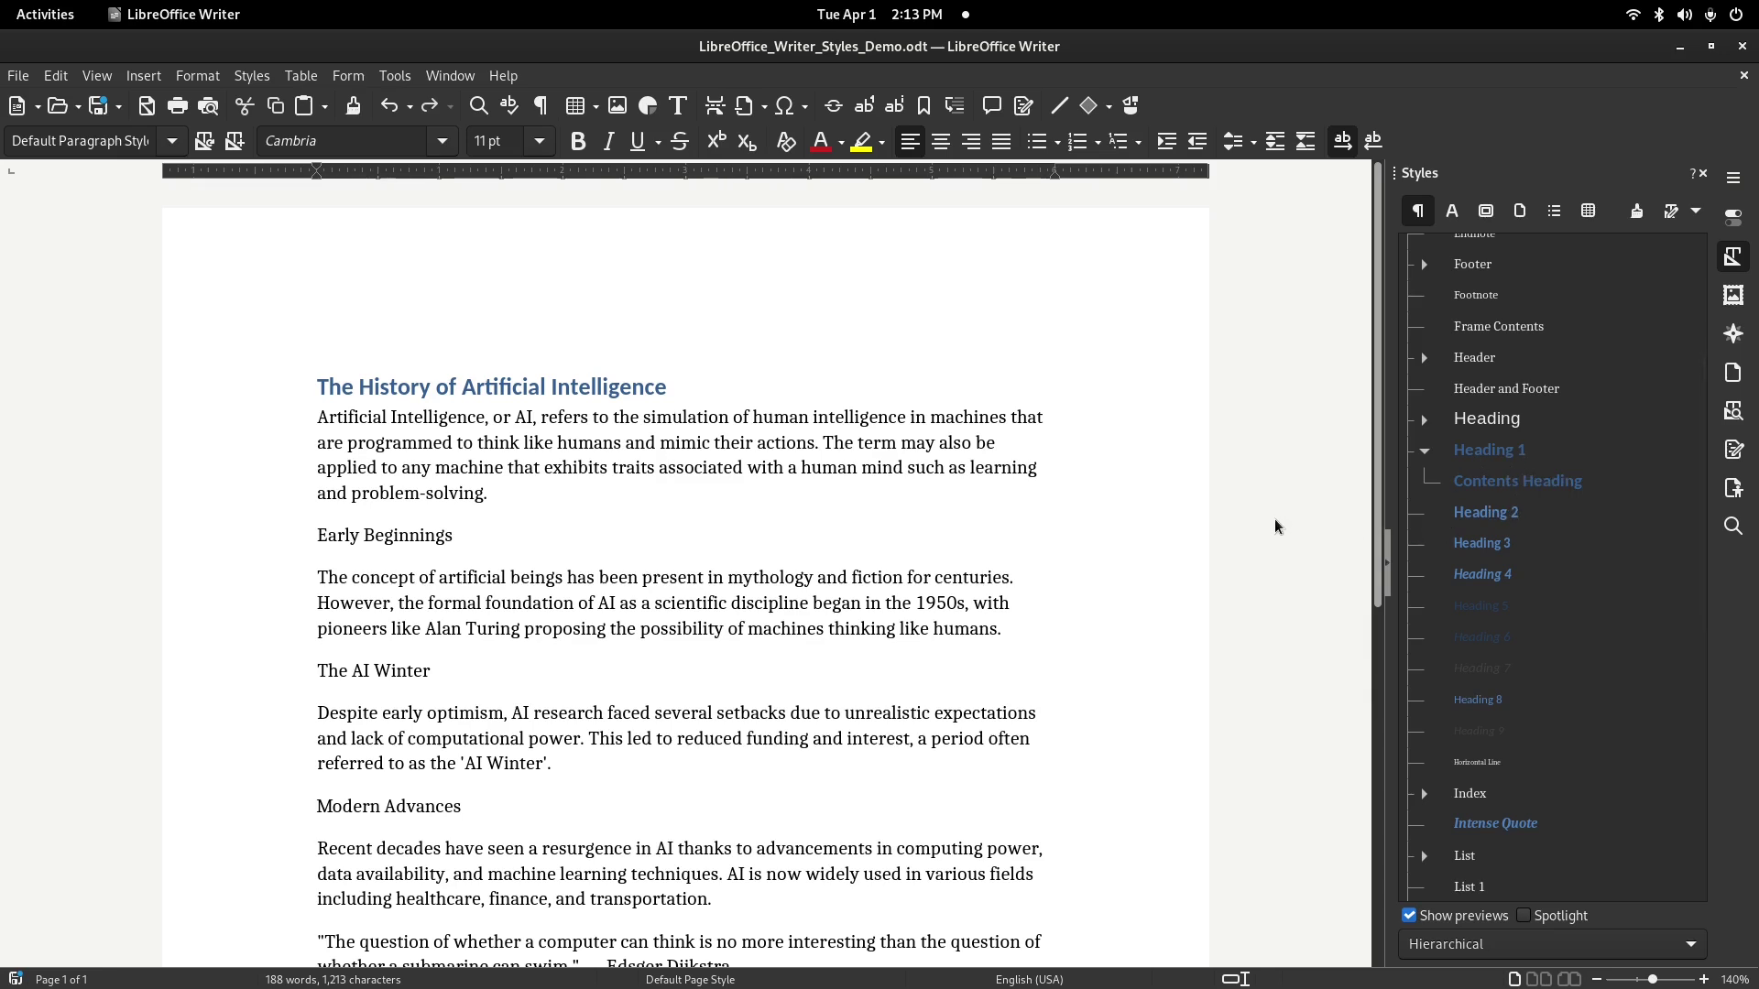
Open Heading 1's Edit Style dialog and review its Font, Alignment and Indents & Spacing pages
{"action": "right_click", "coordinate": [1512, 459]}
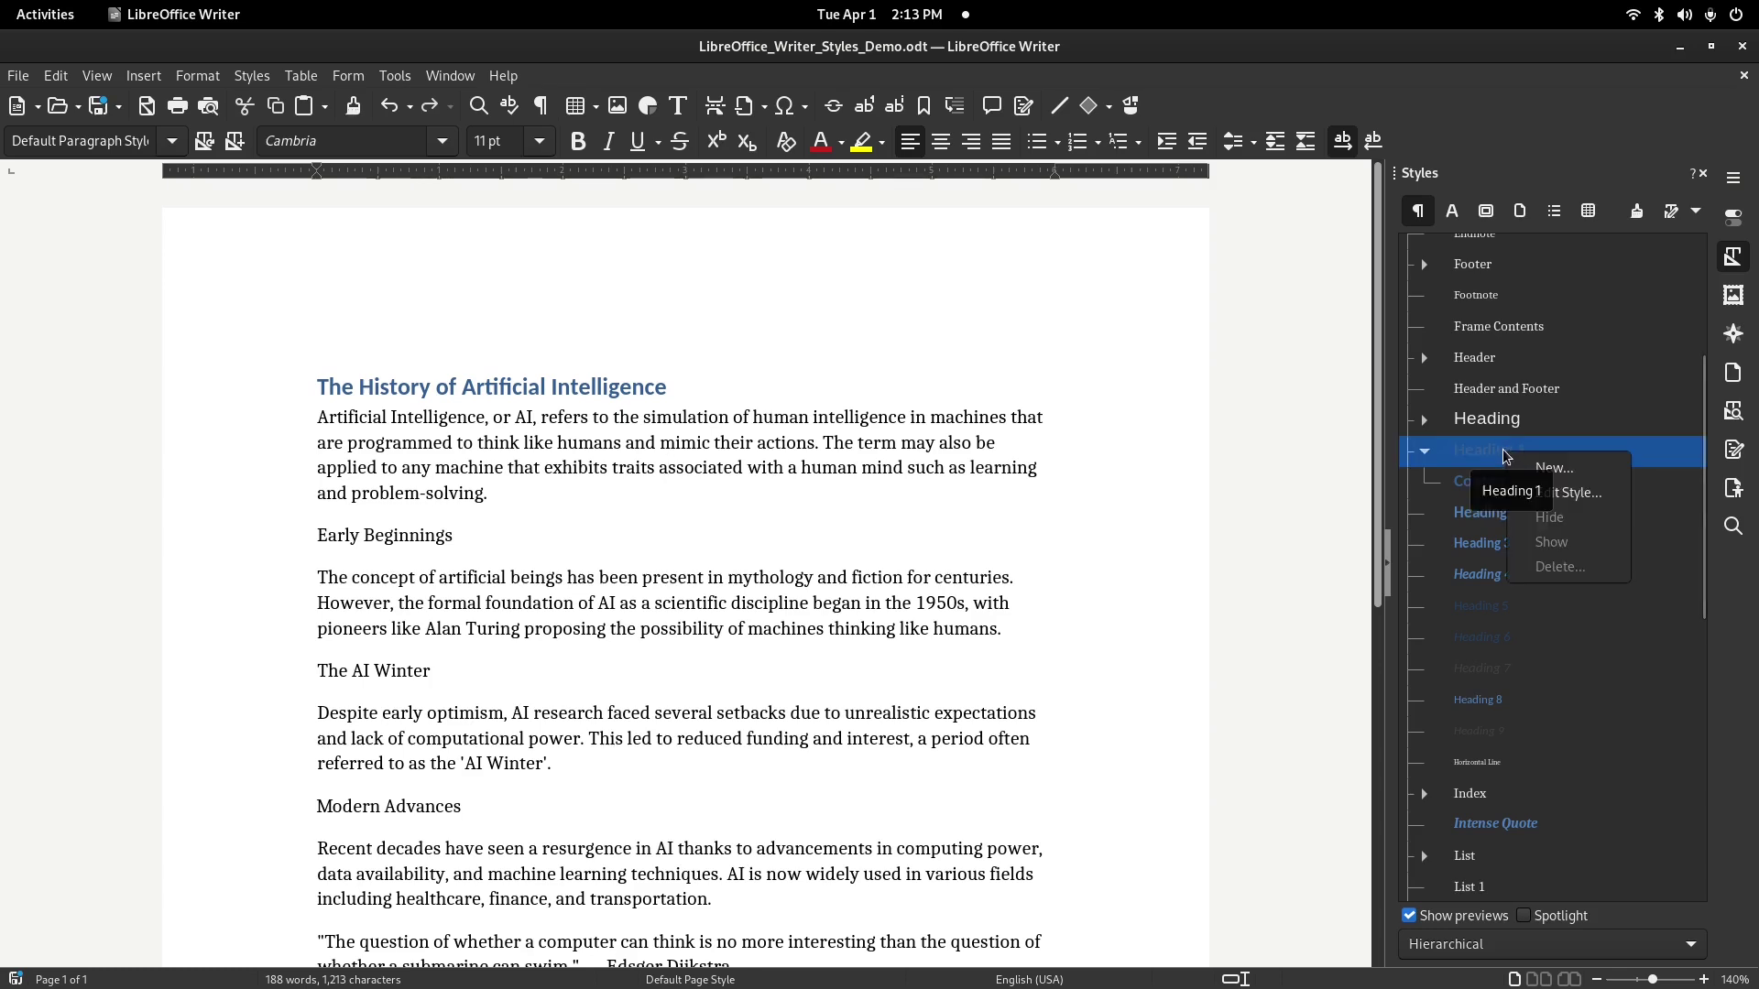
{"action": "left_click", "coordinate": [1592, 496]}
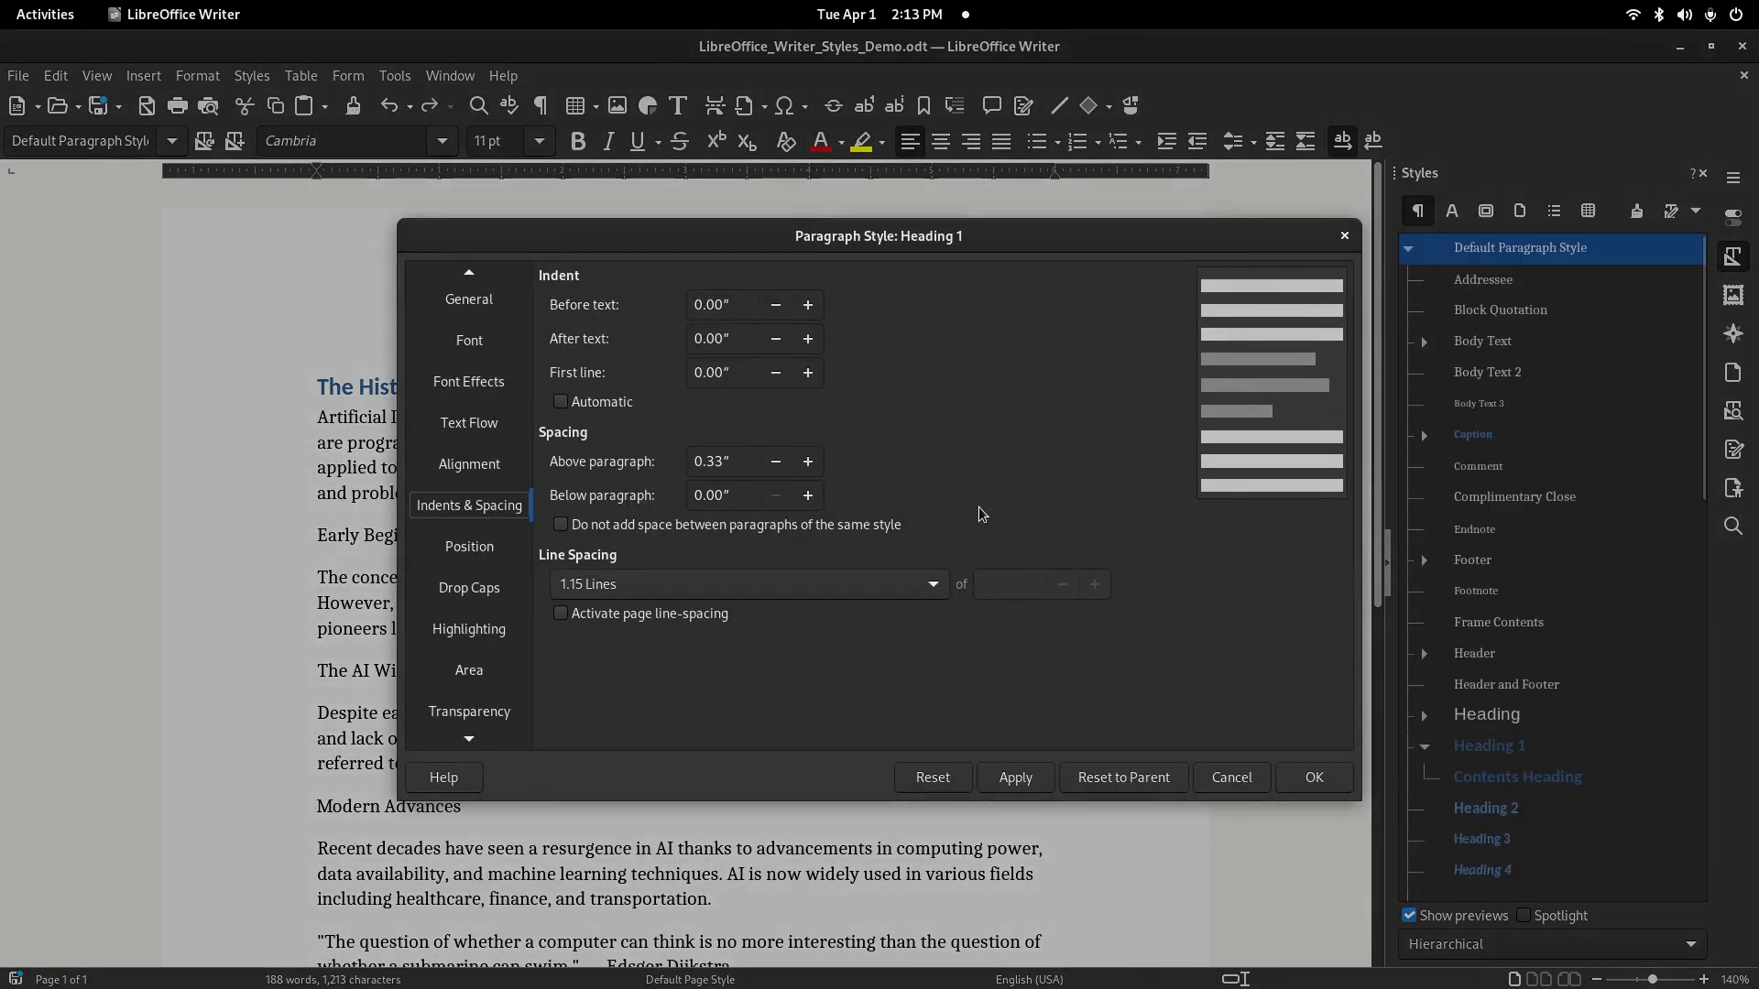
{"action": "left_click", "coordinate": [470, 302]}
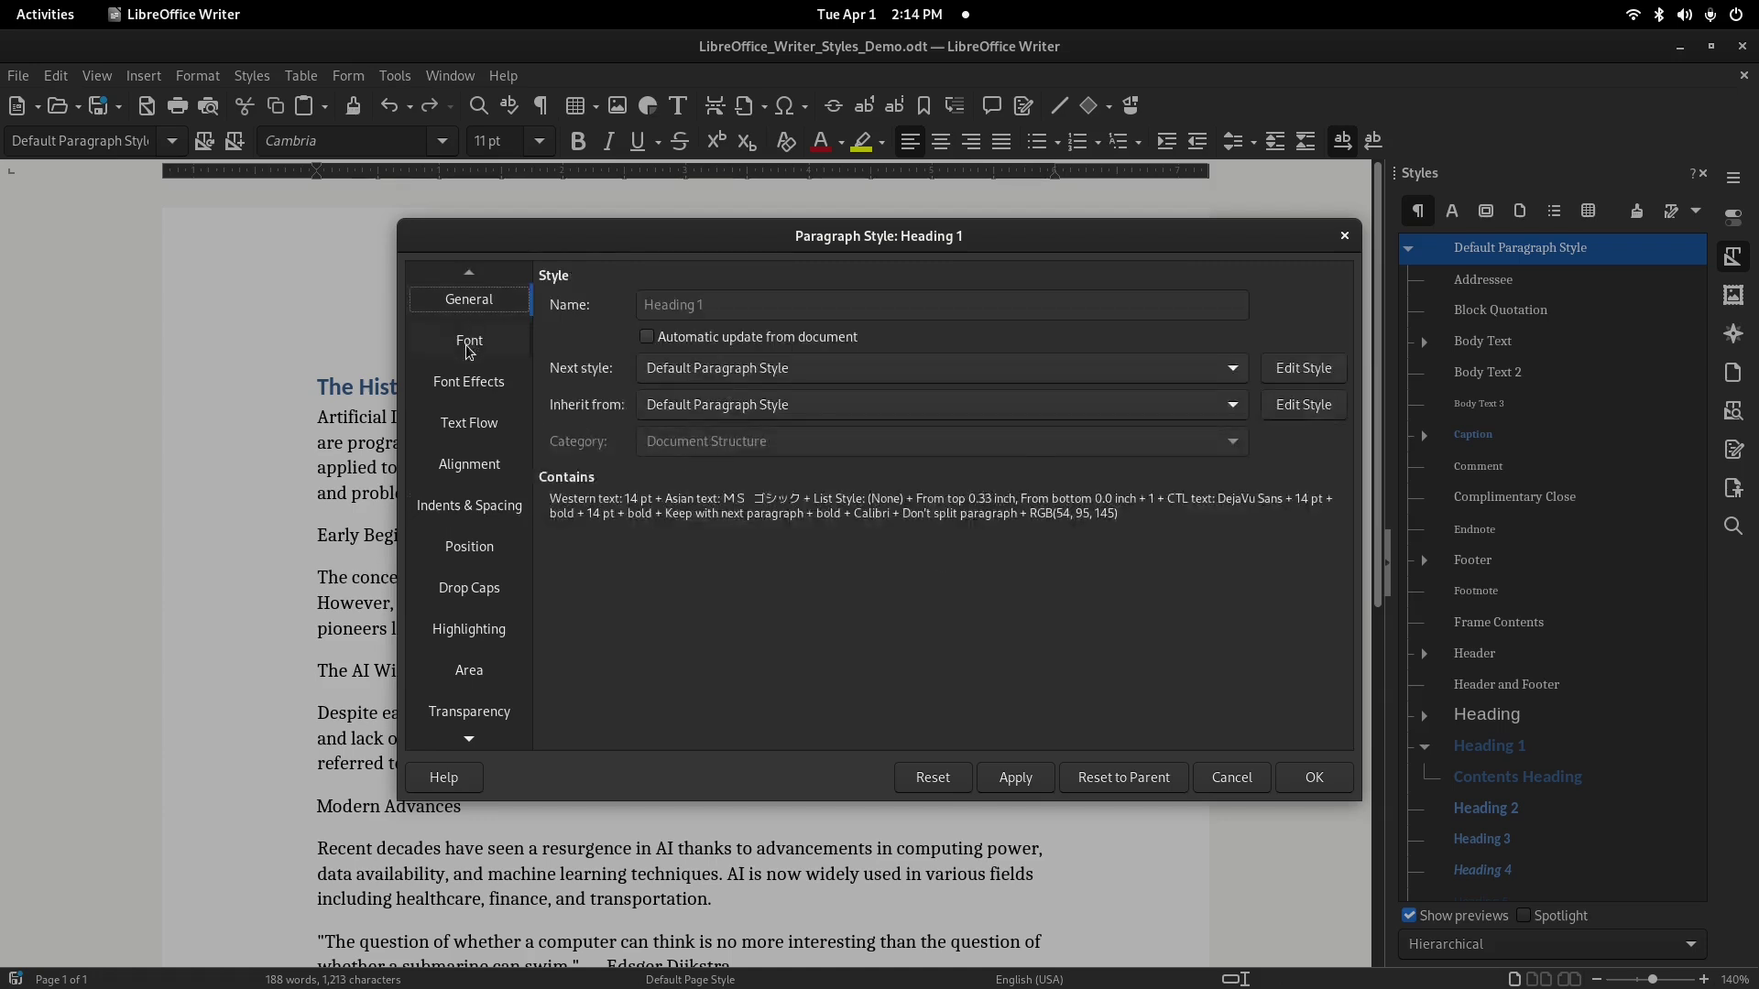
{"action": "left_click", "coordinate": [468, 351]}
{"action": "left_click", "coordinate": [467, 383]}
{"action": "left_click", "coordinate": [461, 427]}
{"action": "left_click", "coordinate": [460, 469]}
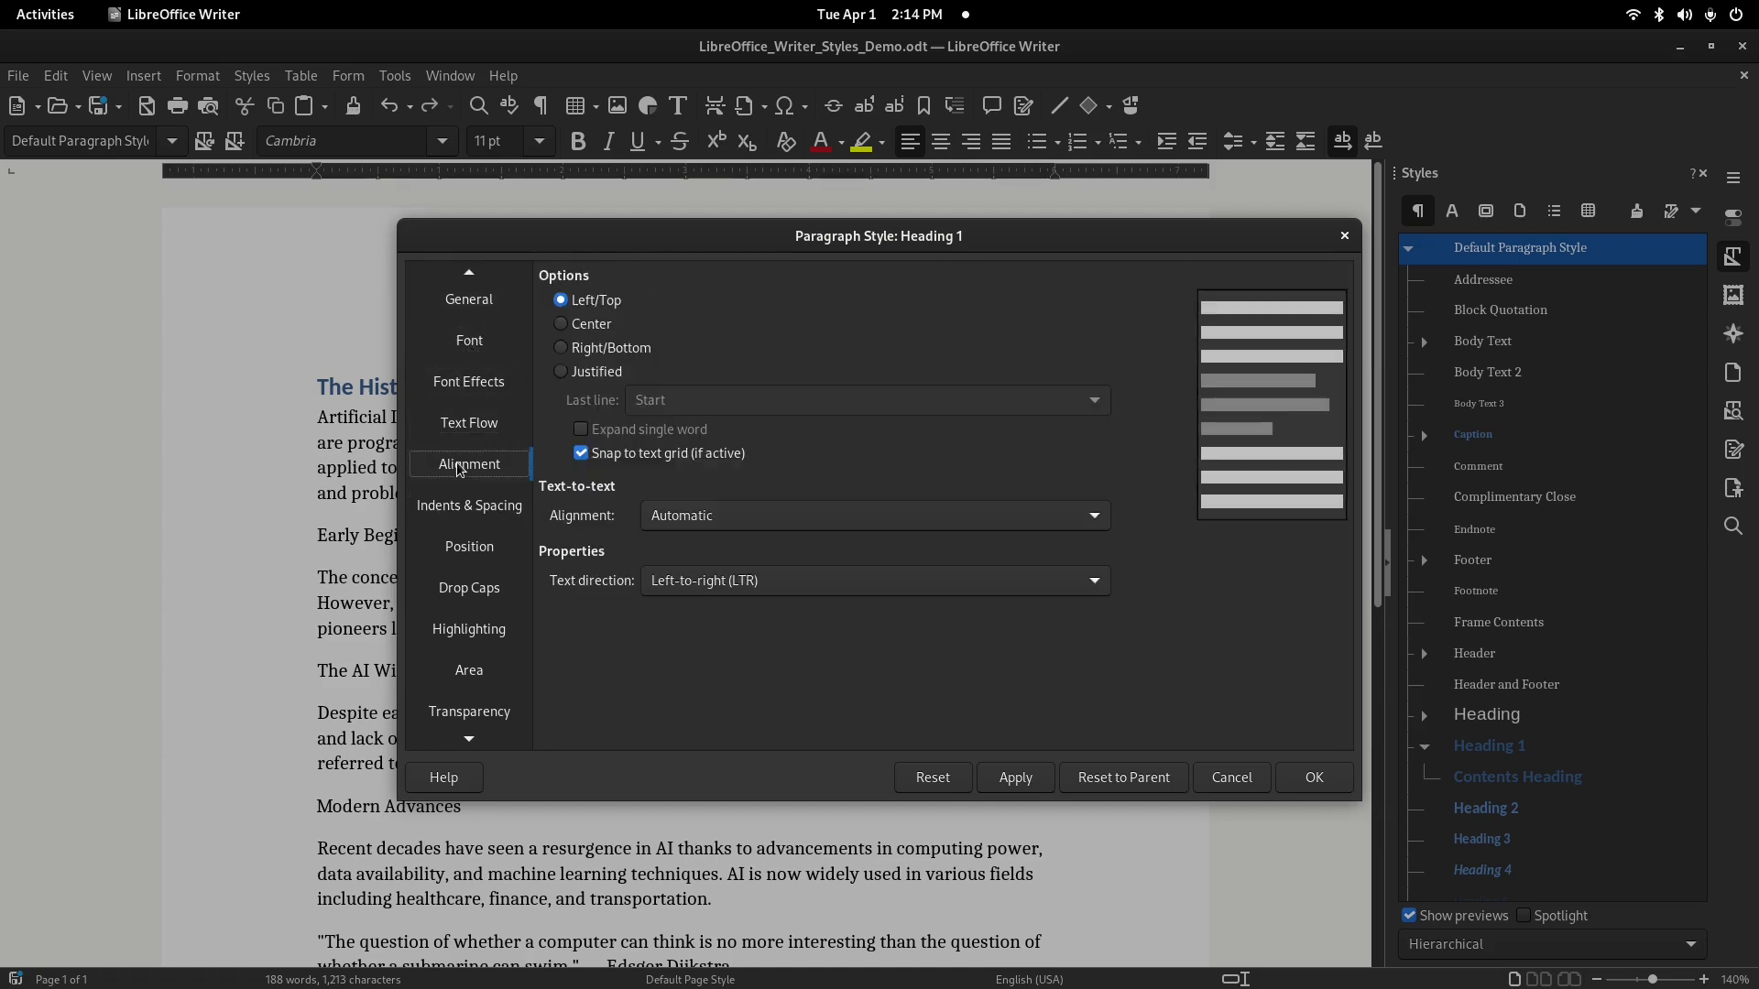
{"action": "left_click", "coordinate": [457, 509]}
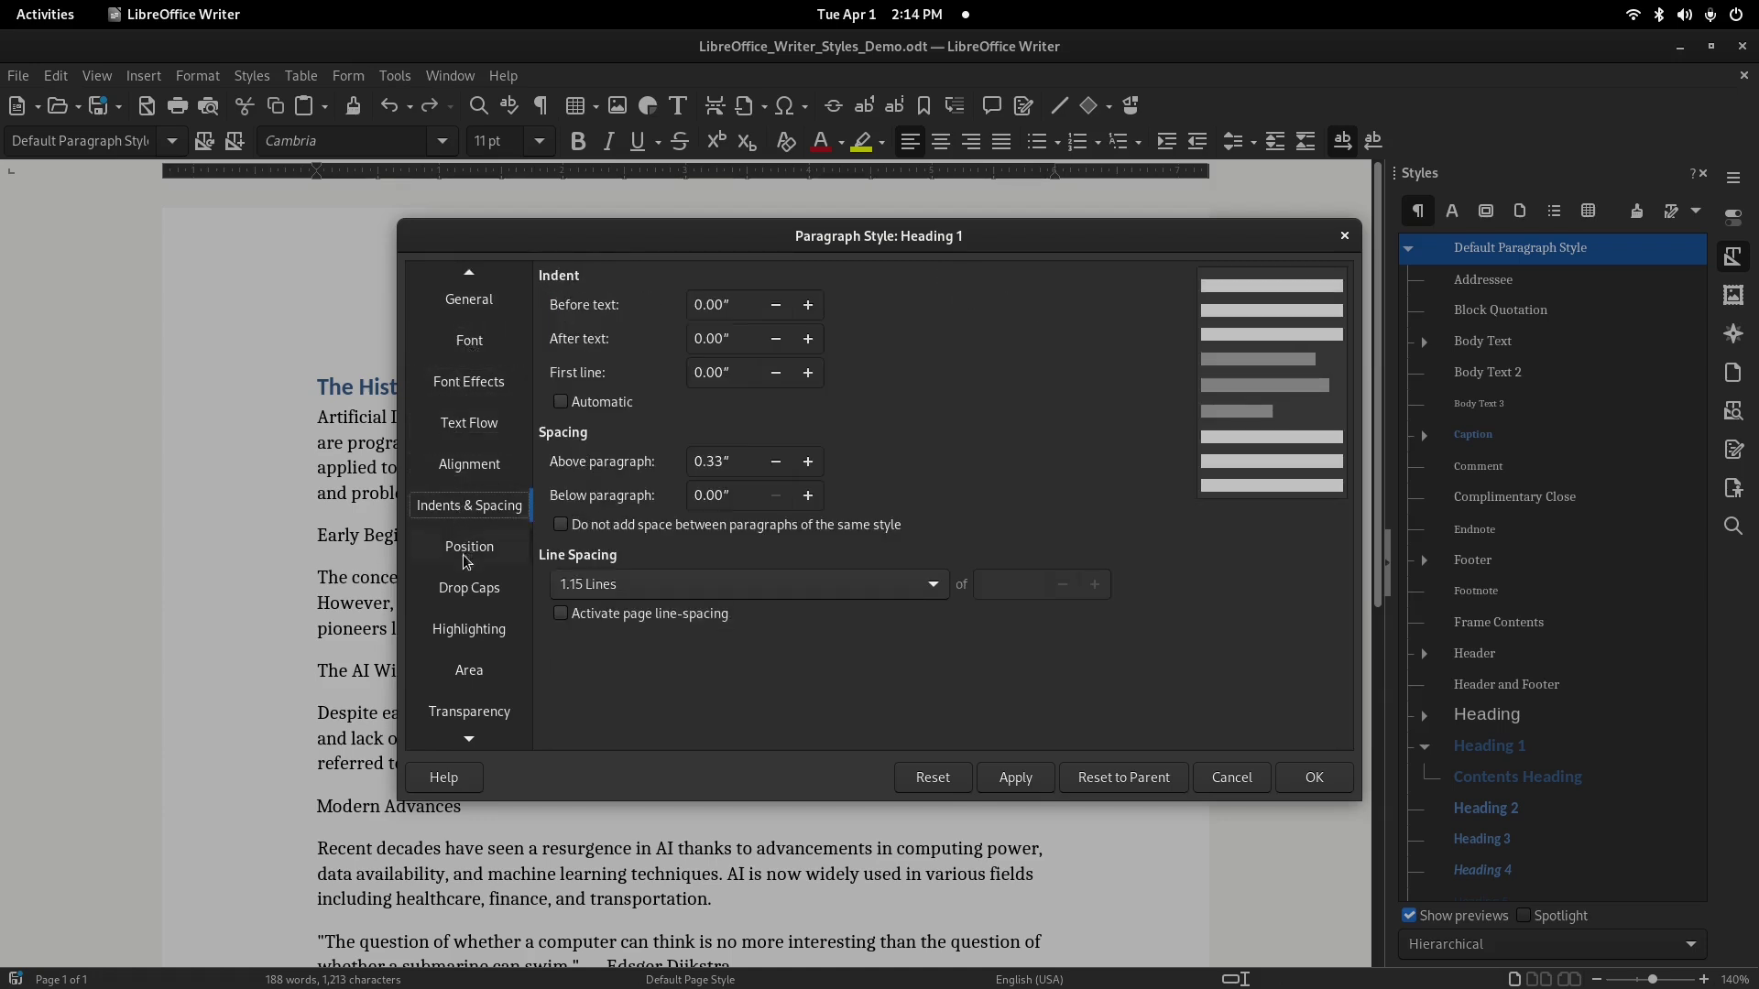
{"action": "left_click", "coordinate": [469, 310]}
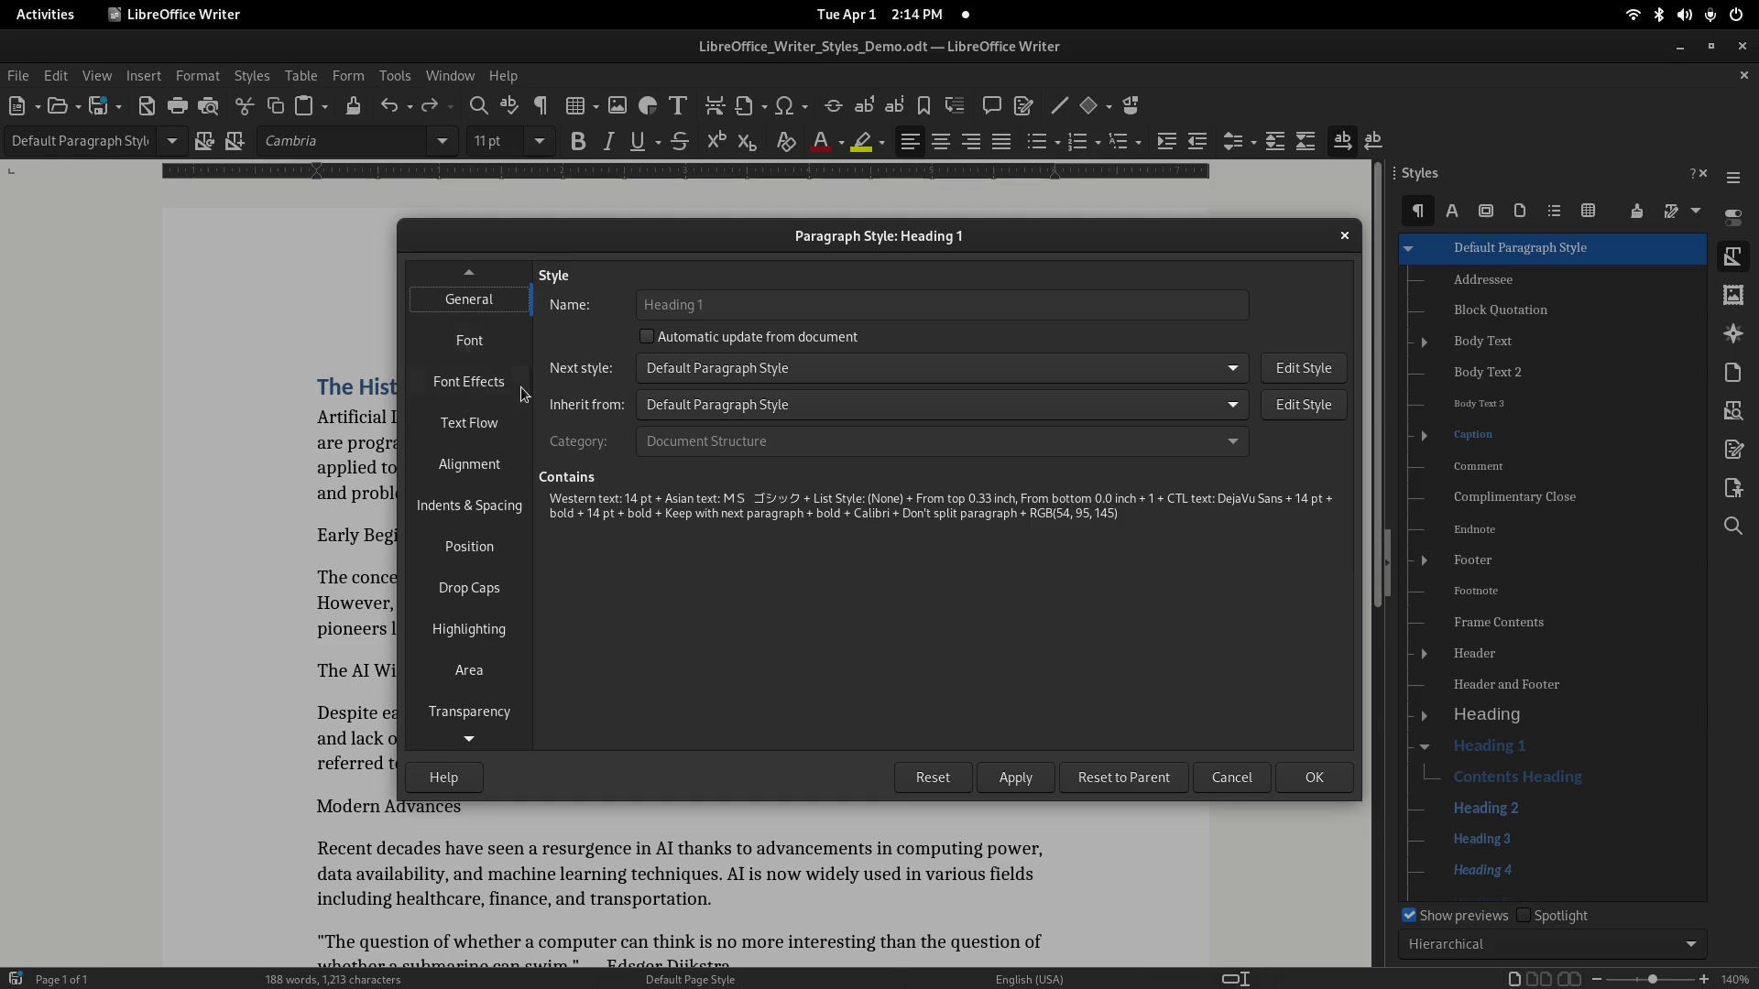
Set Heading 1 to Liberation Sans font with Center alignment and confirm
{"action": "left_click", "coordinate": [473, 342]}
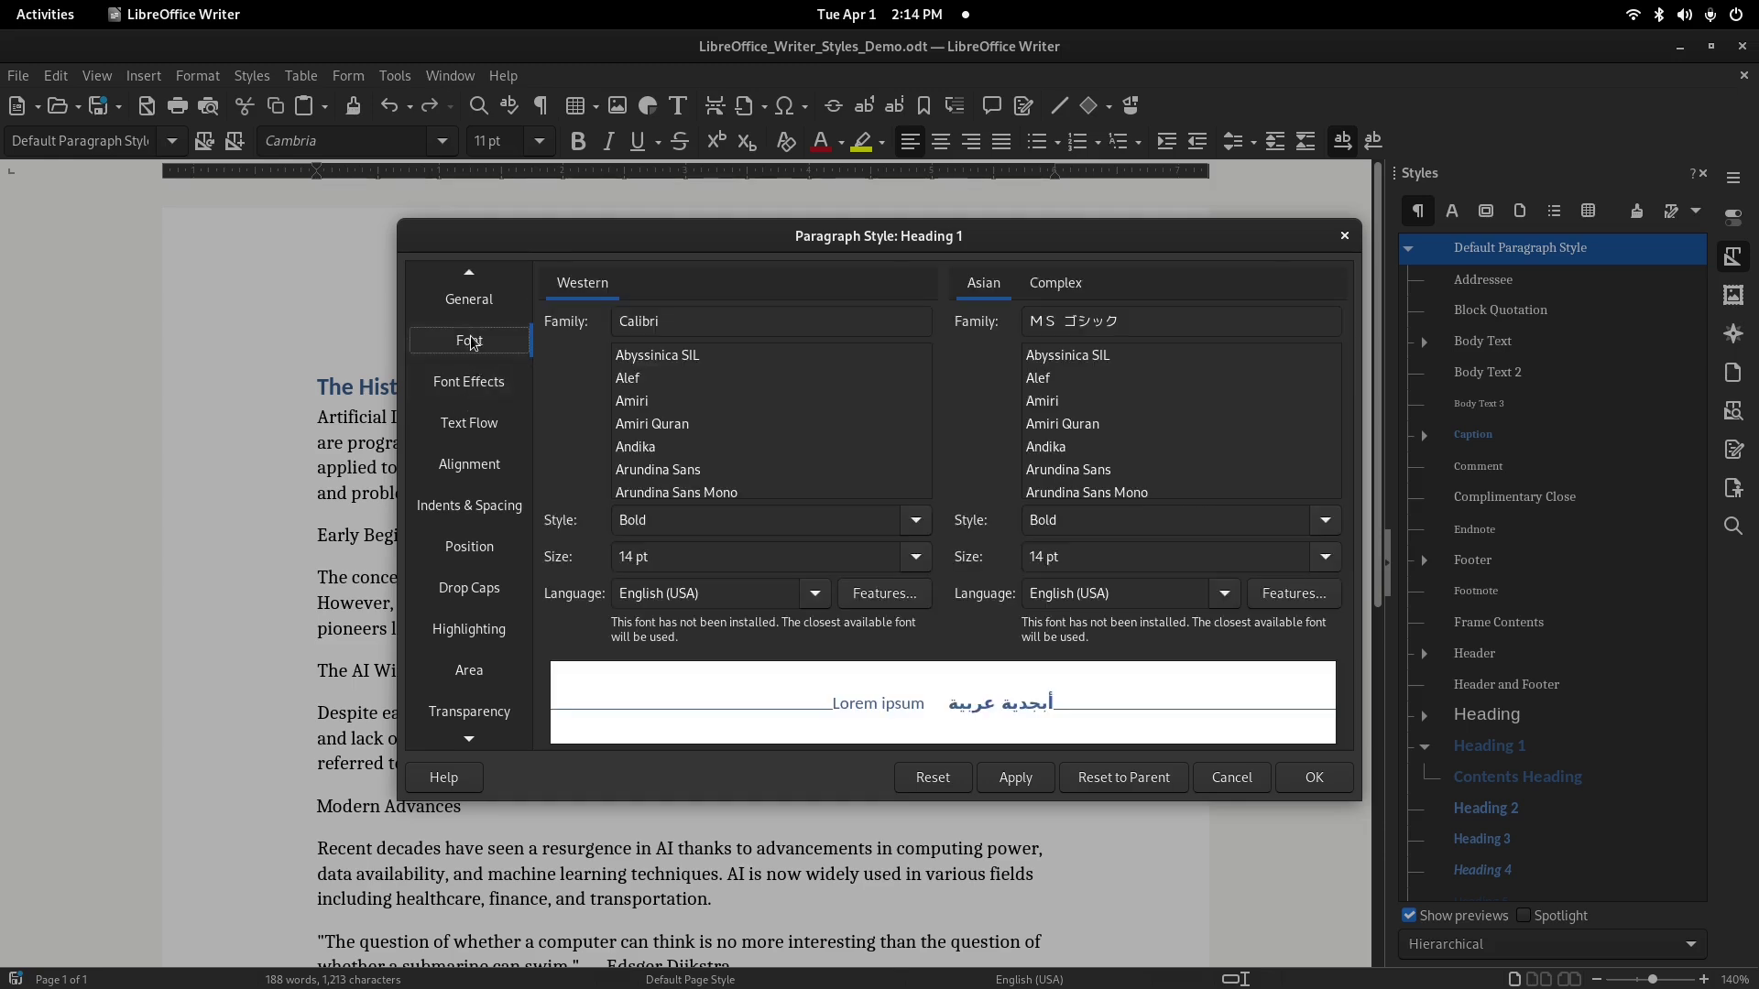
{"action": "left_click", "coordinate": [676, 321]}
{"action": "scroll", "coordinate": [765, 449], "scroll_direction": "down", "scroll_amount": 5}
{"action": "scroll", "coordinate": [765, 449], "scroll_direction": "down", "scroll_amount": 15}
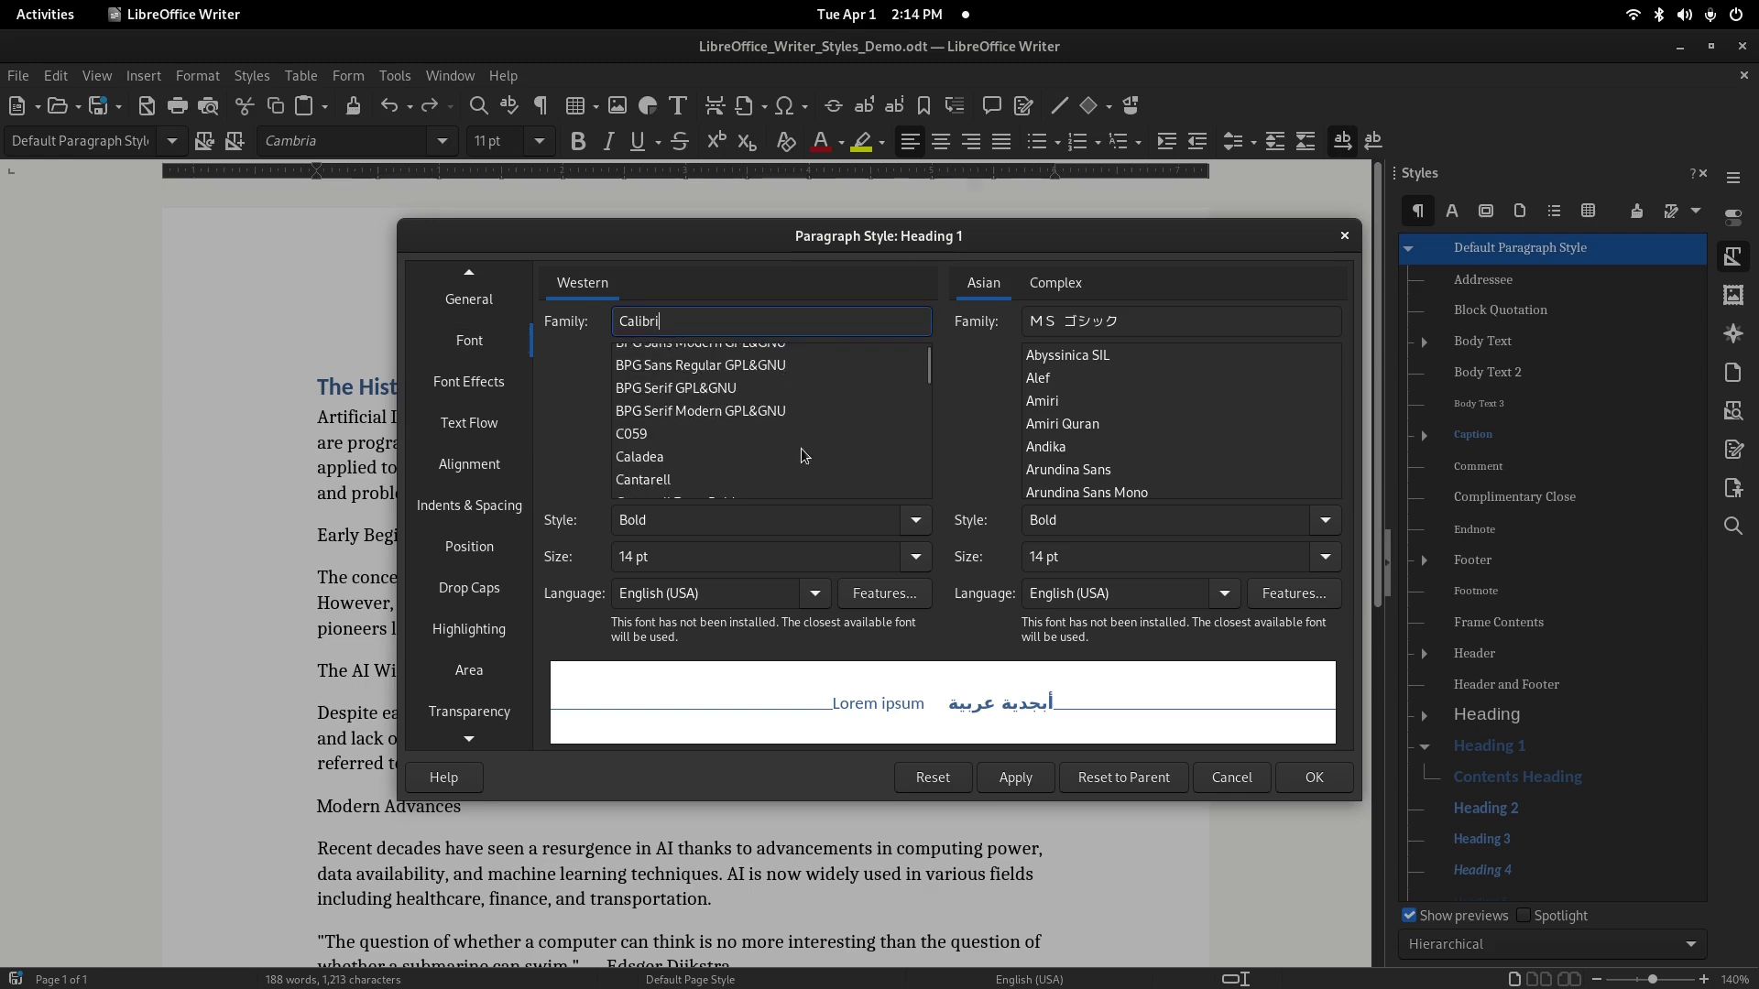
{"action": "scroll", "coordinate": [799, 456], "scroll_direction": "down", "scroll_amount": 10}
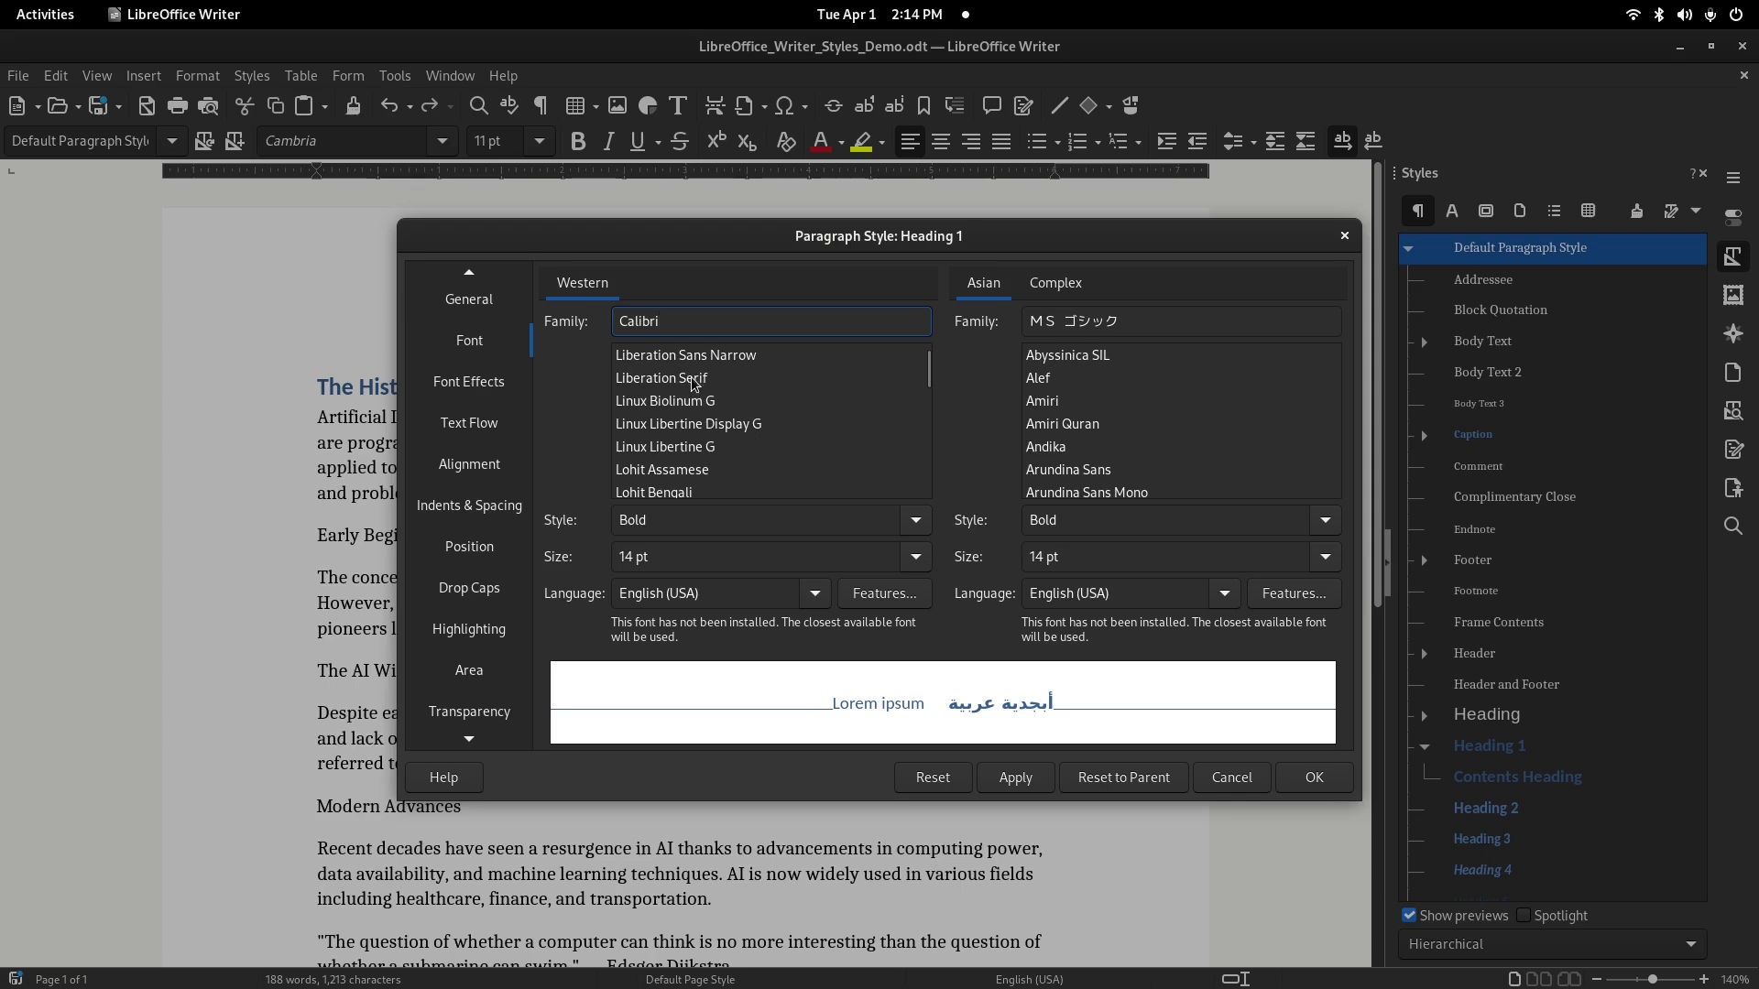
{"action": "scroll", "coordinate": [701, 394], "scroll_direction": "up", "scroll_amount": 2}
{"action": "left_click", "coordinate": [698, 389]}
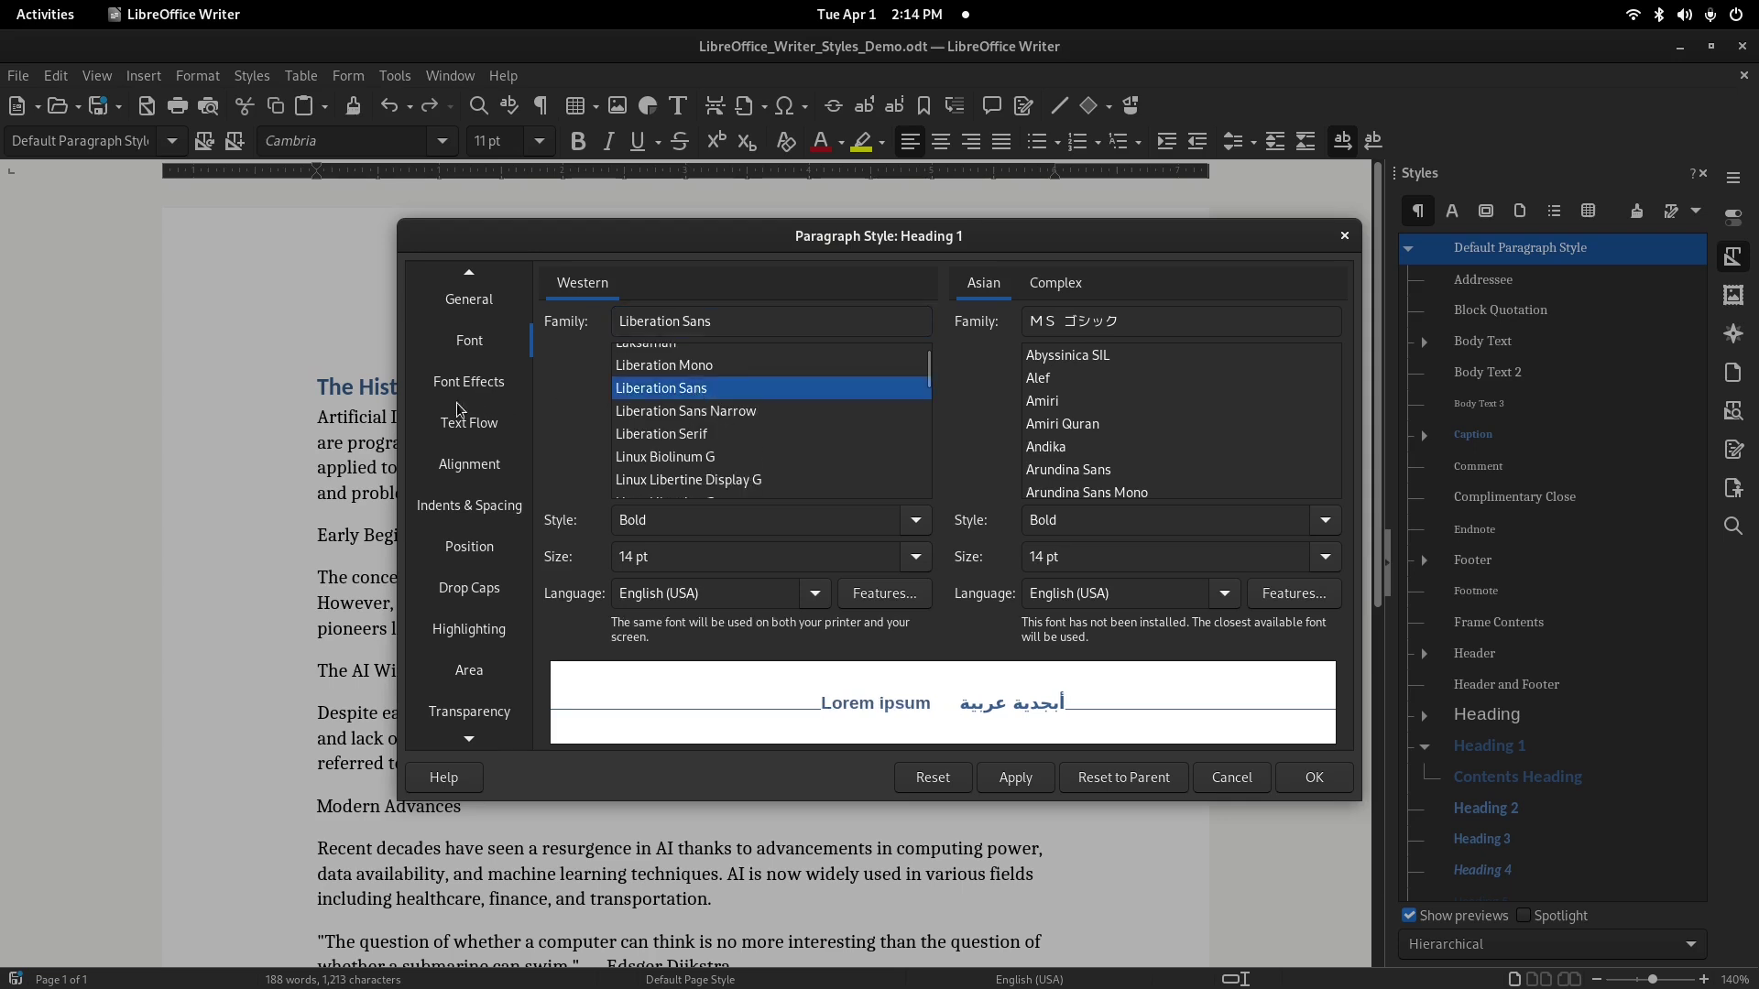
{"action": "left_click", "coordinate": [469, 464]}
{"action": "left_click", "coordinate": [601, 326]}
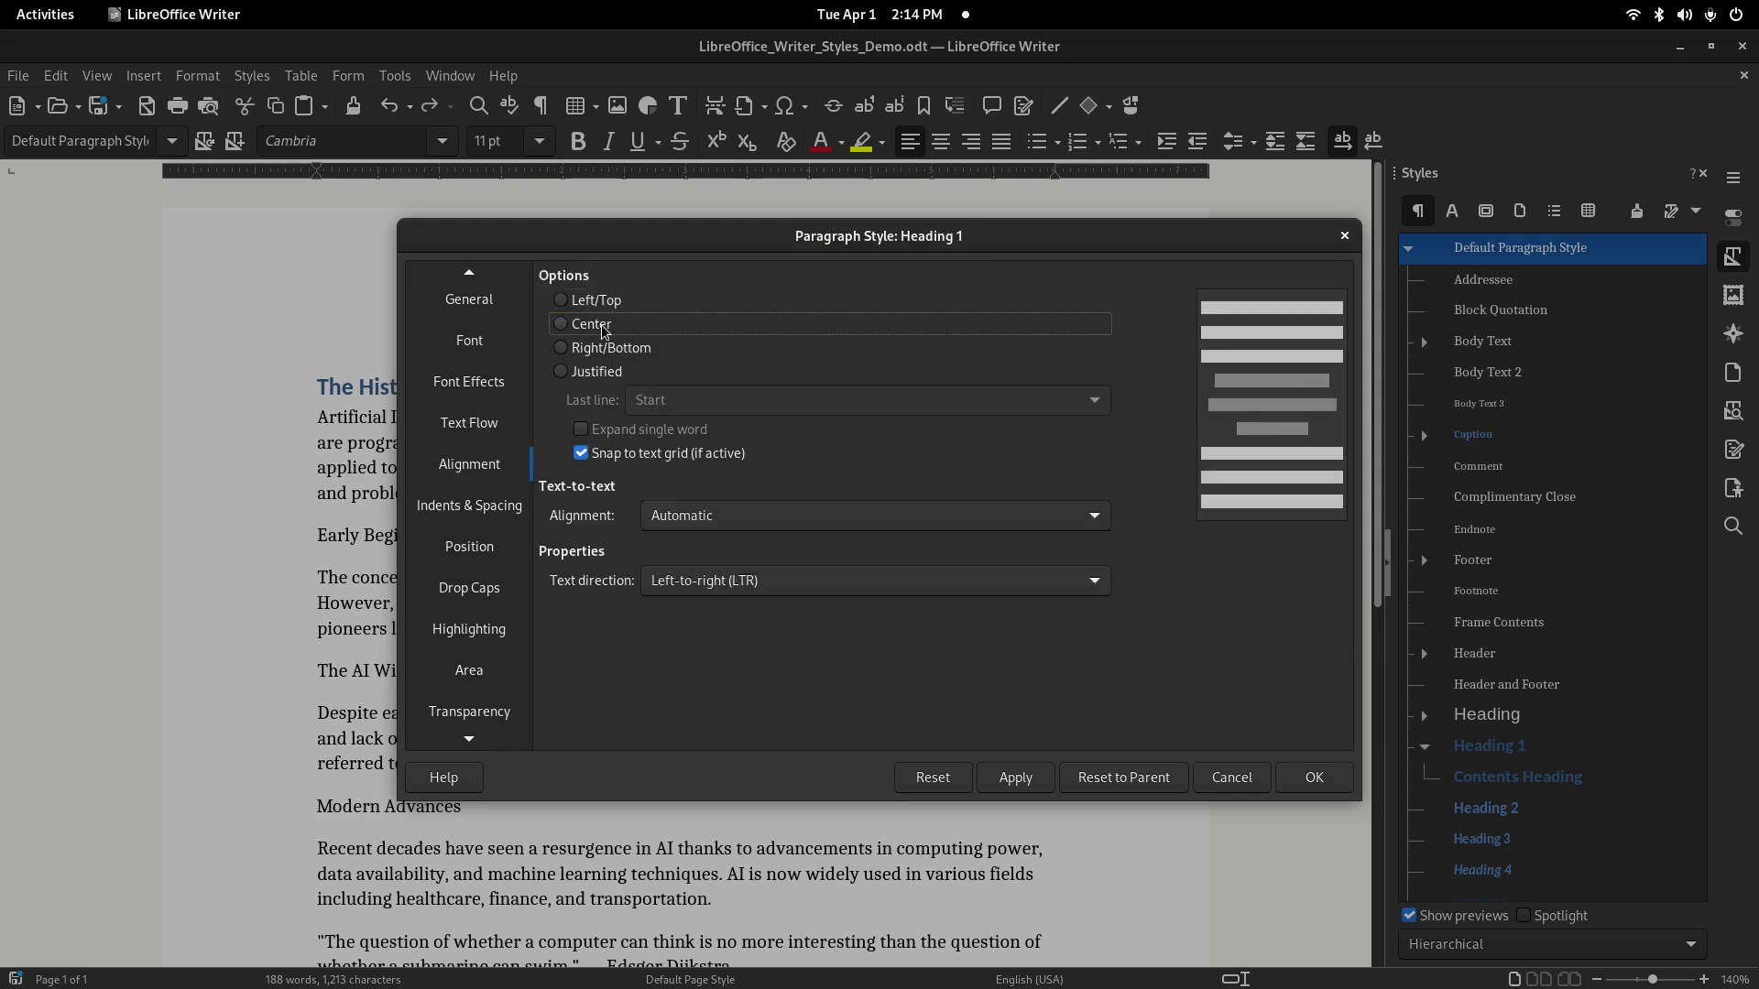
{"action": "key", "text": "Return"}
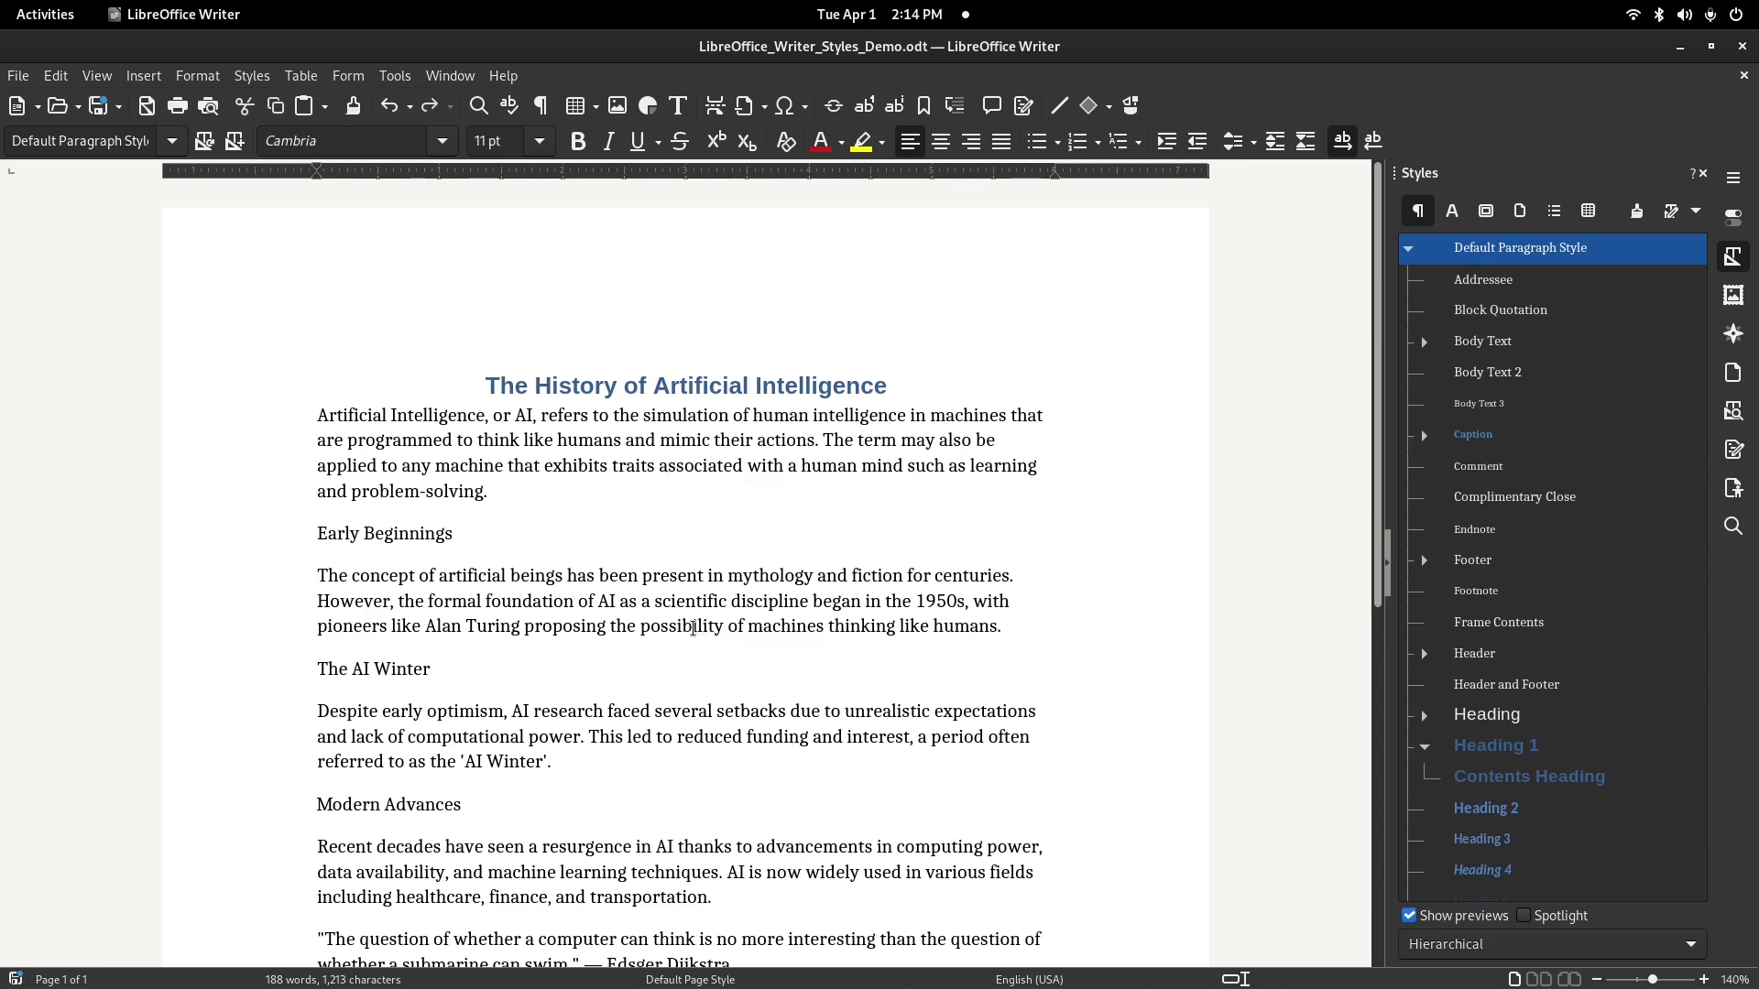
Start a new paragraph style from Default Paragraph Style, naming it 'Pull Quo', with Italic font style
{"action": "right_click", "coordinate": [1629, 257]}
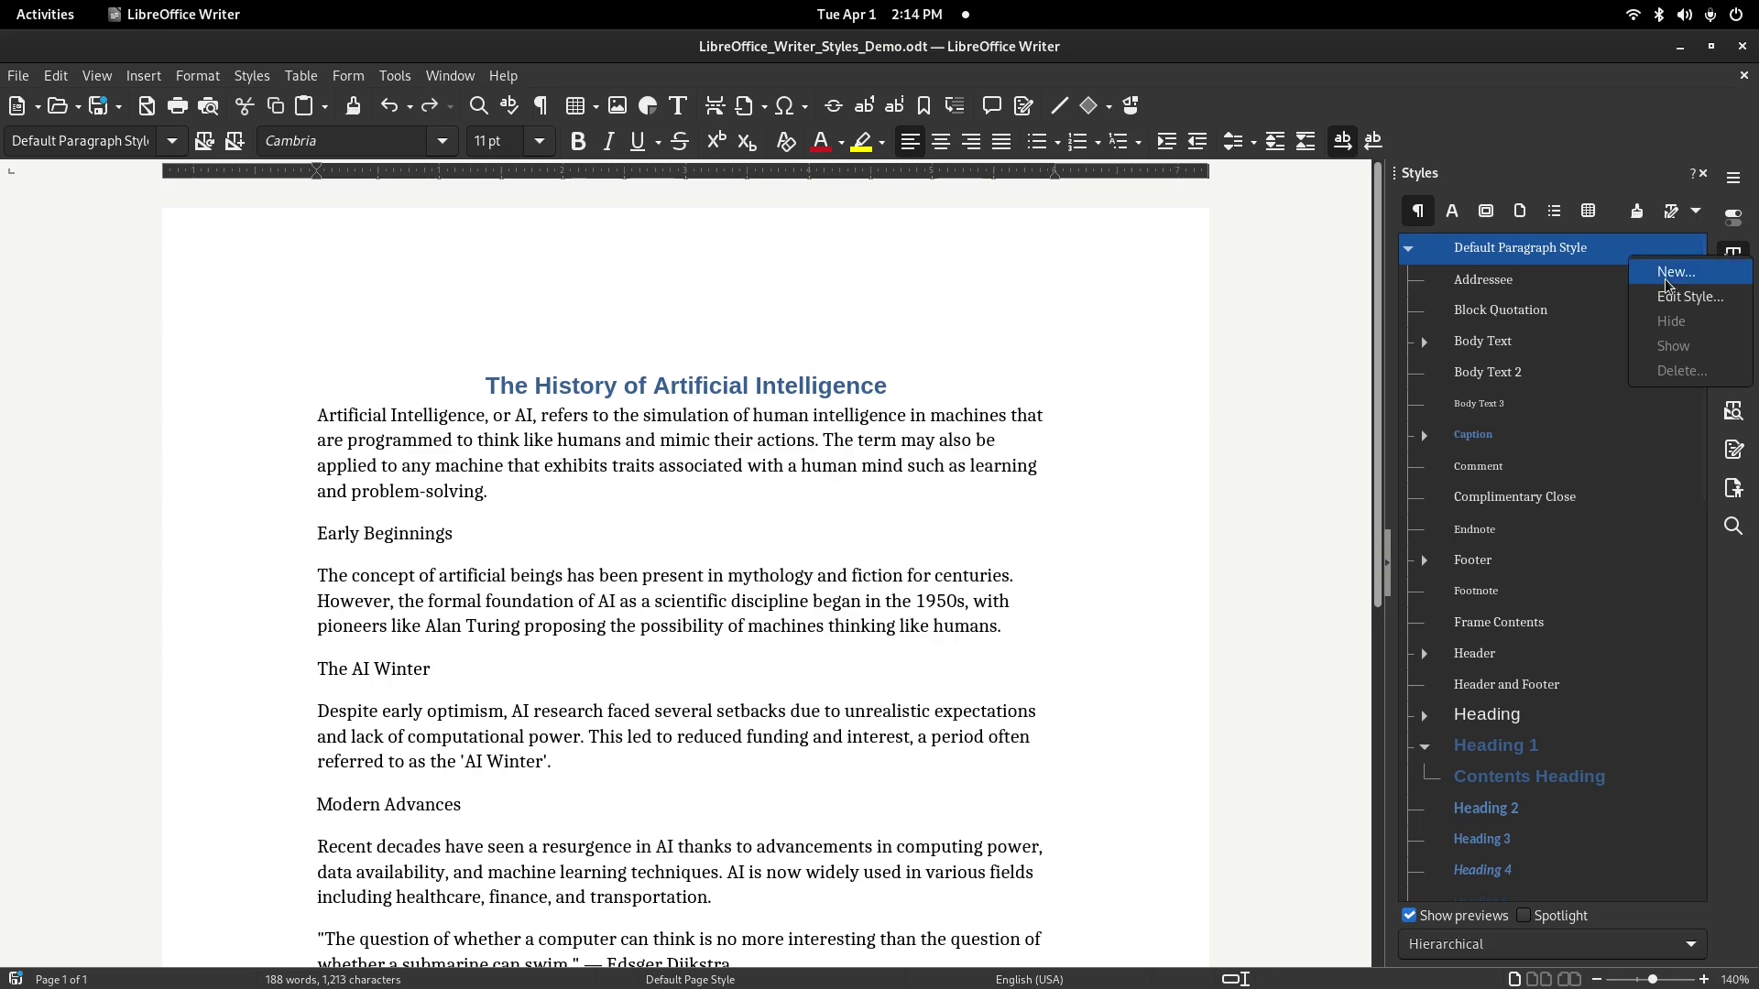
{"action": "left_click", "coordinate": [1665, 278]}
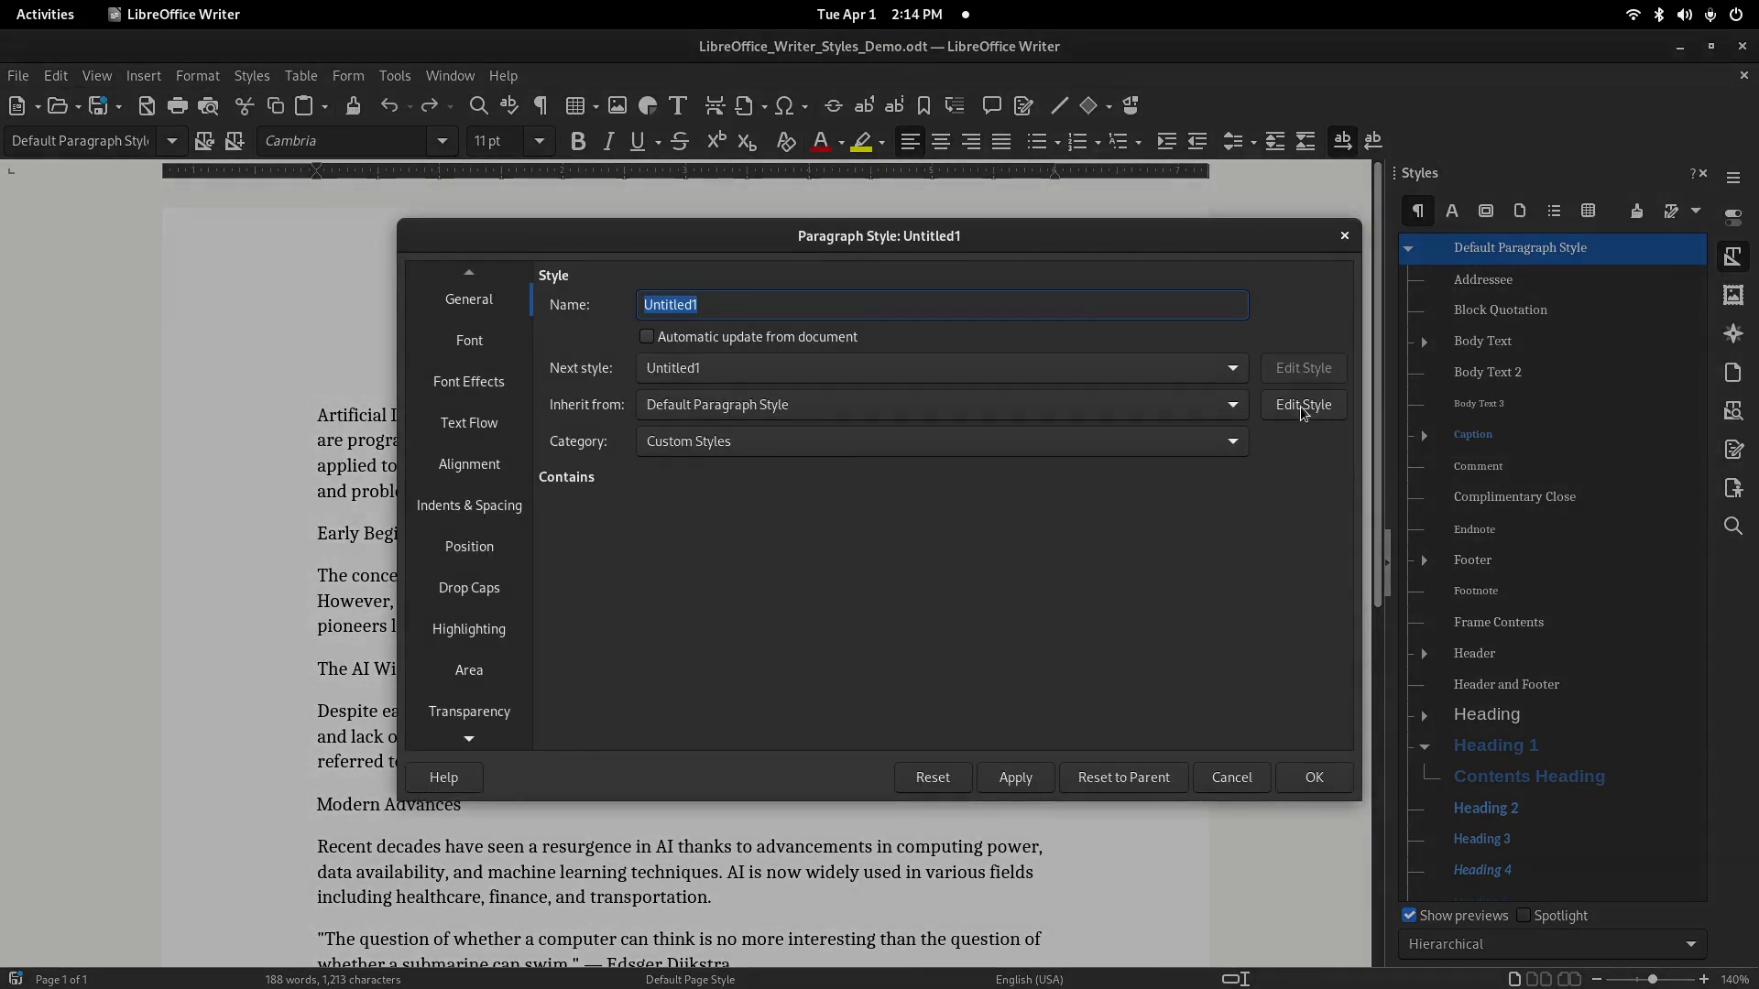
{"action": "type", "text": "Pull Quote"}
{"action": "left_click", "coordinate": [469, 343]}
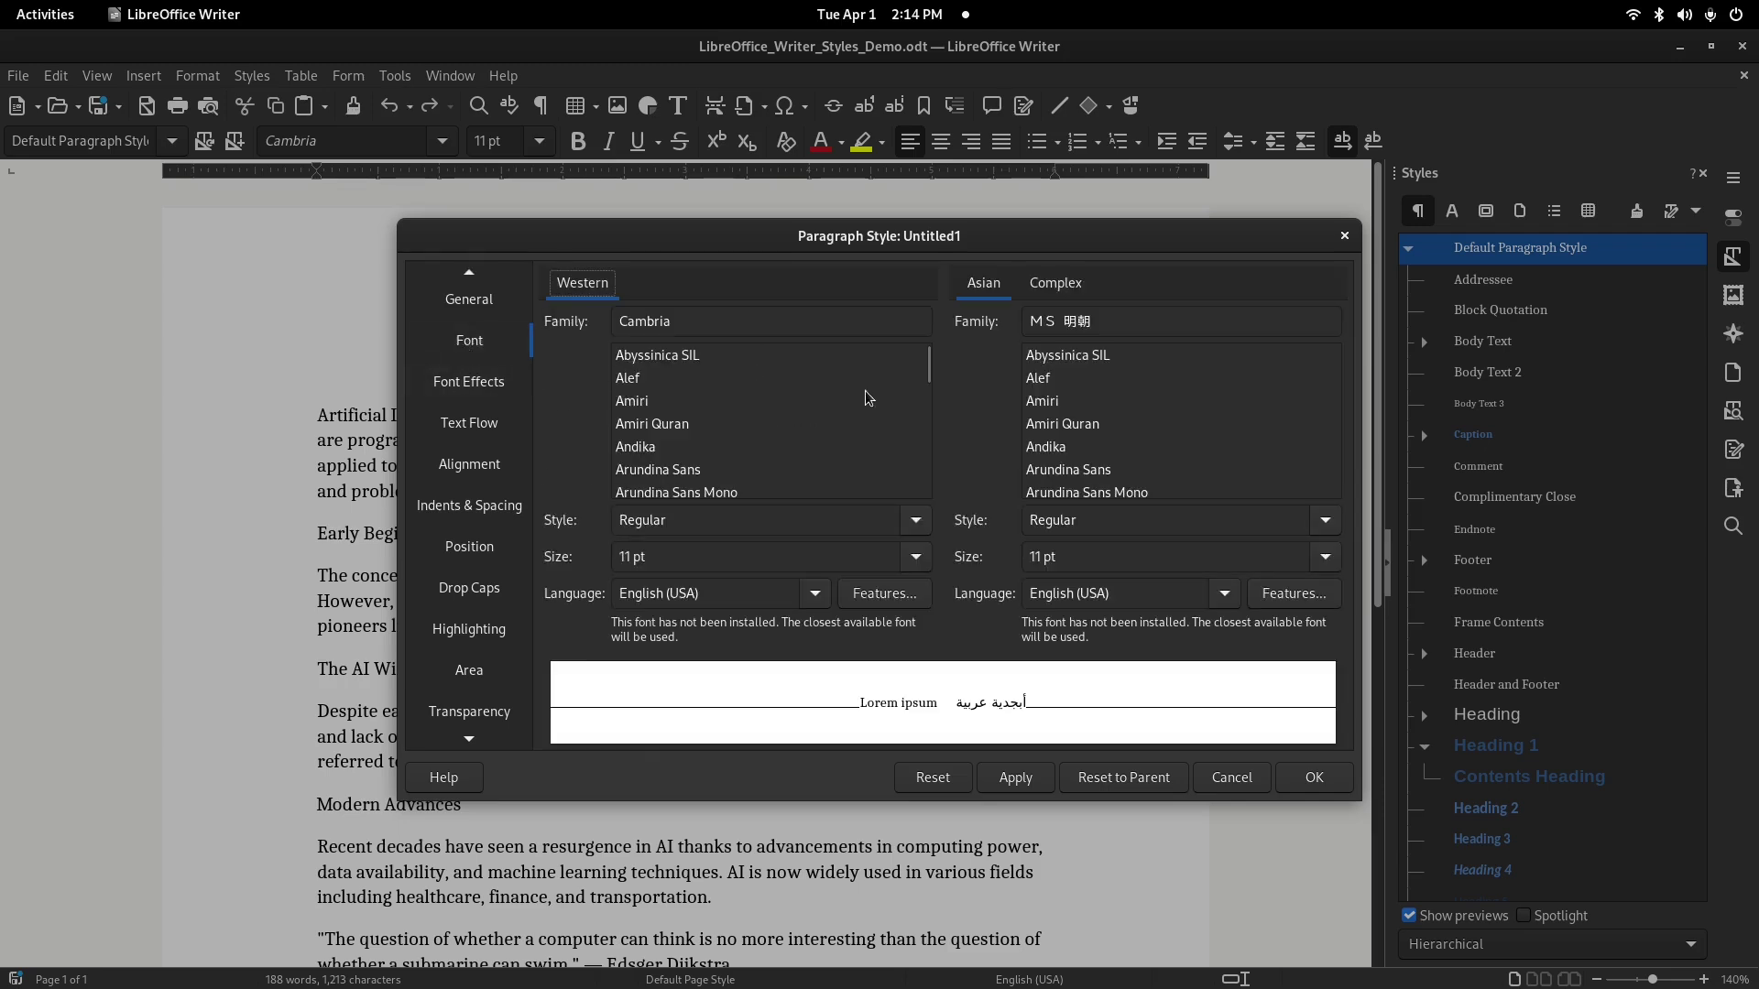
{"action": "left_click", "coordinate": [915, 520]}
{"action": "left_click", "coordinate": [743, 578]}
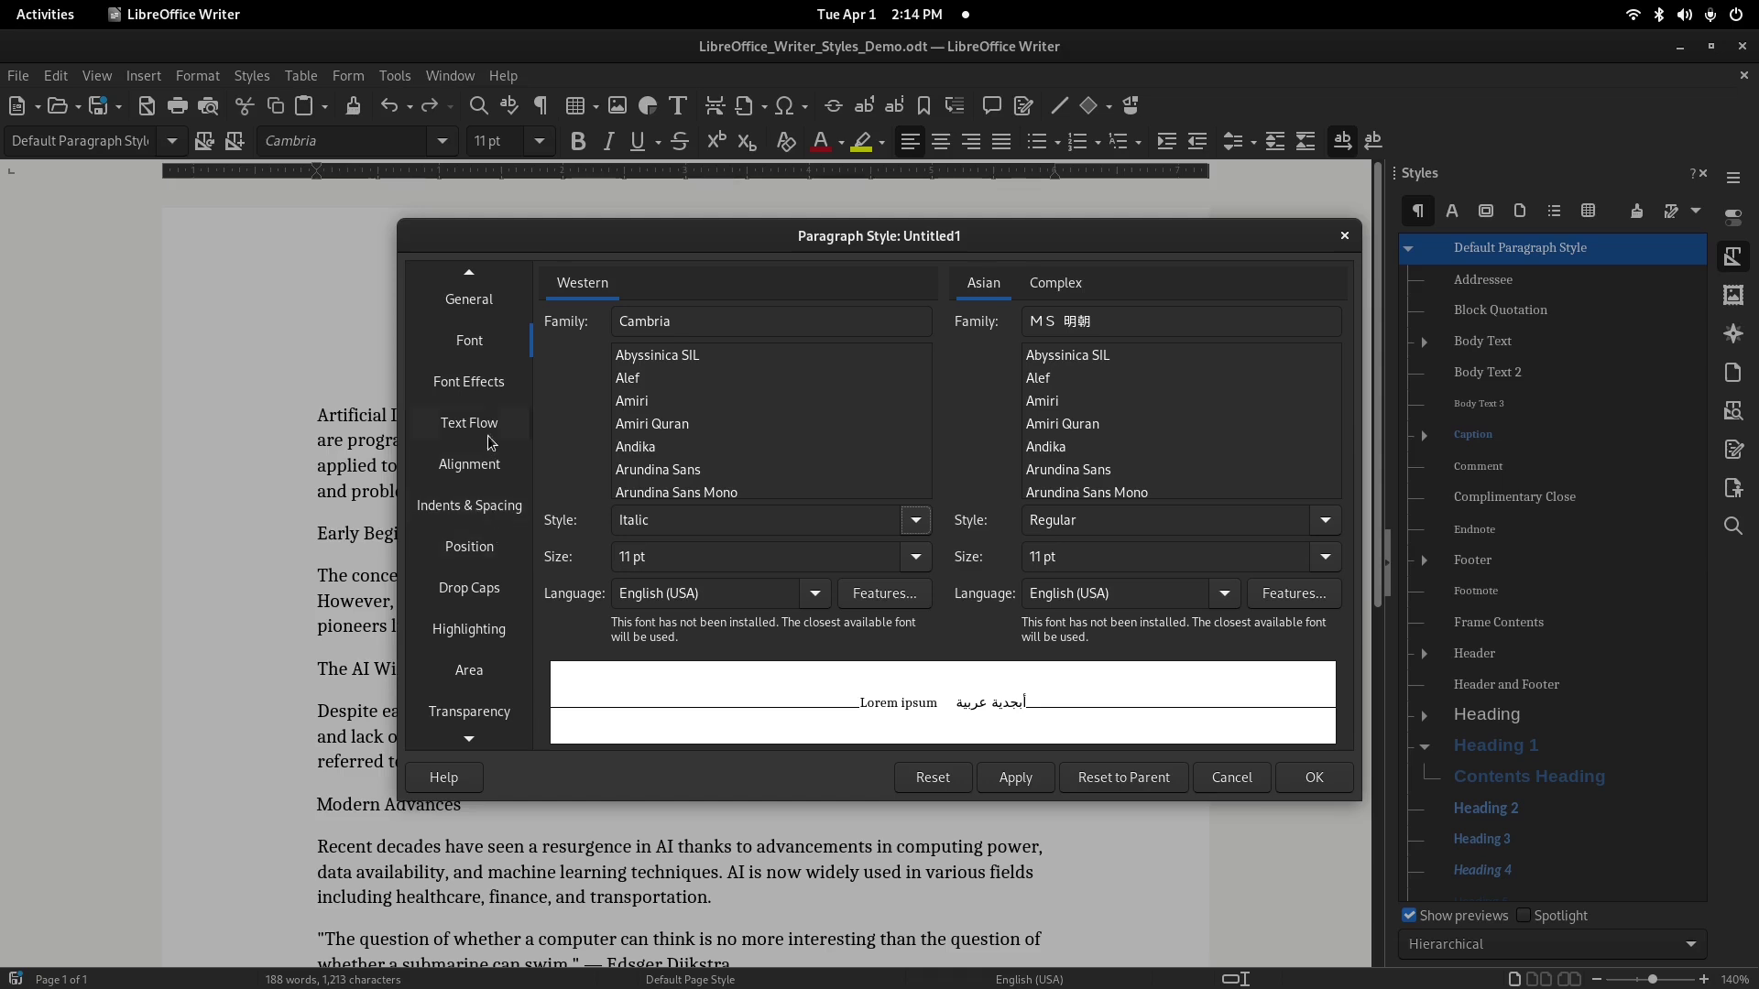
Give the new style a left-only border preset and save it with OK
{"action": "left_click", "coordinate": [495, 509]}
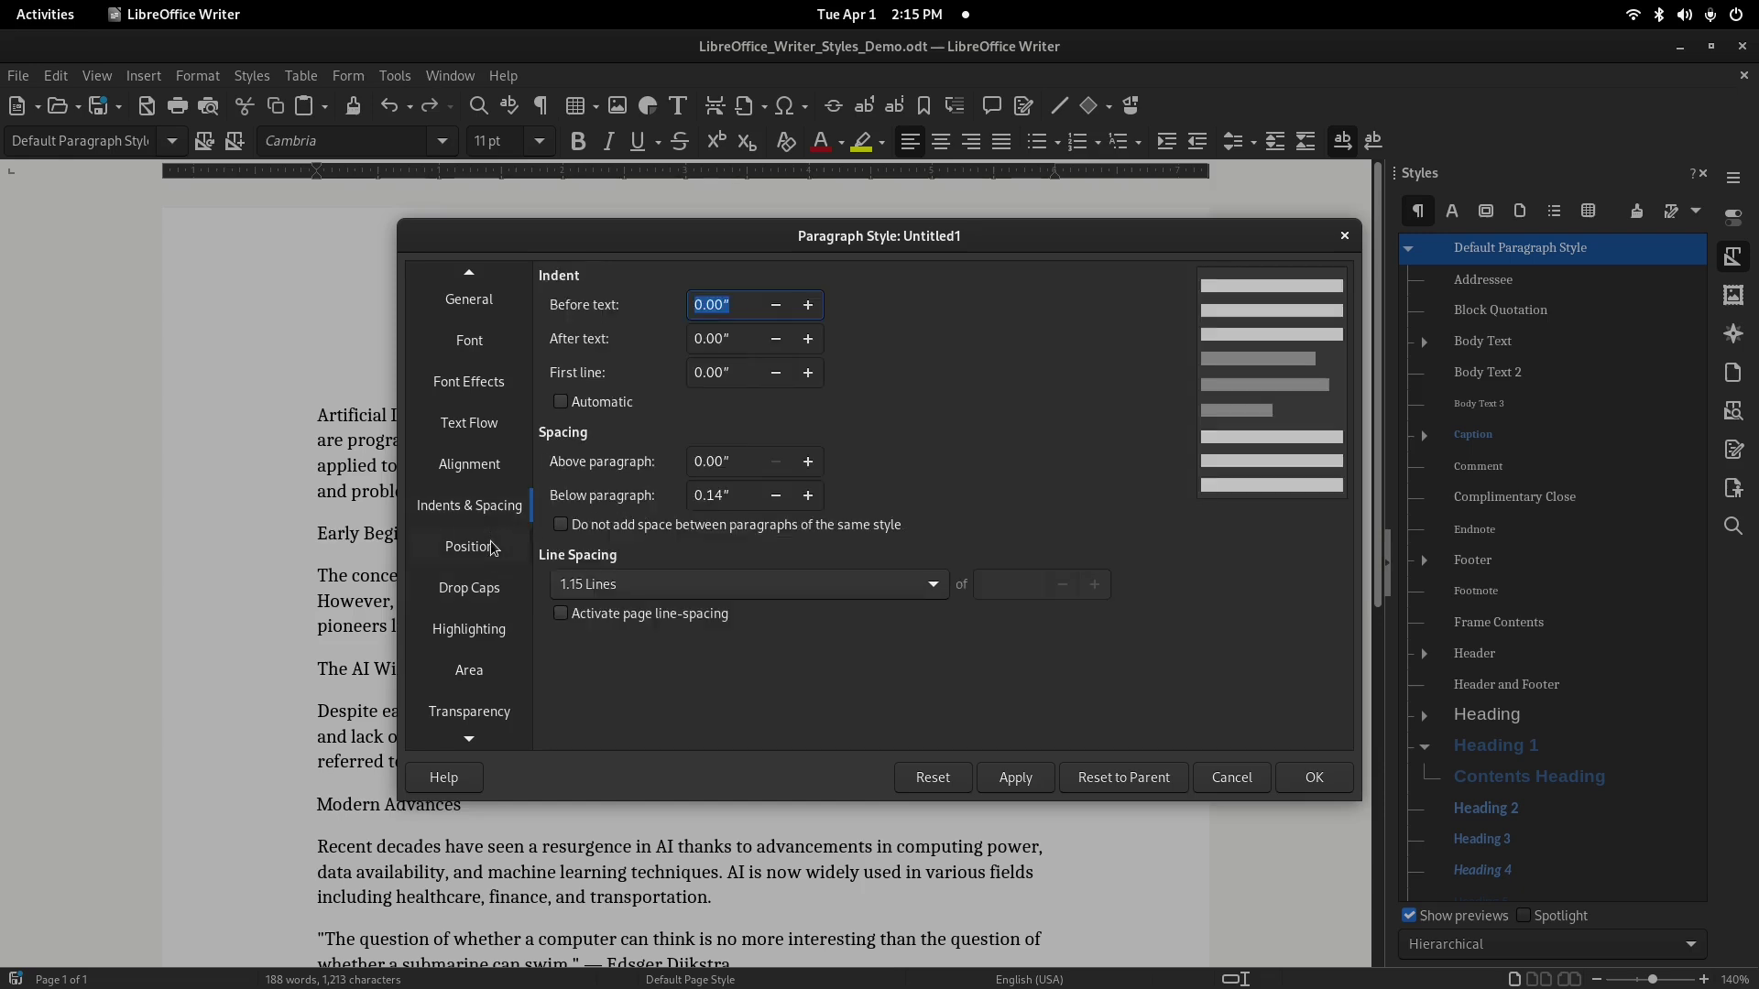
{"action": "left_click", "coordinate": [472, 740]}
{"action": "left_click", "coordinate": [473, 740]}
{"action": "left_click", "coordinate": [473, 740]}
{"action": "left_click", "coordinate": [472, 740]}
{"action": "left_click", "coordinate": [472, 740]}
{"action": "double_click", "coordinate": [472, 740]}
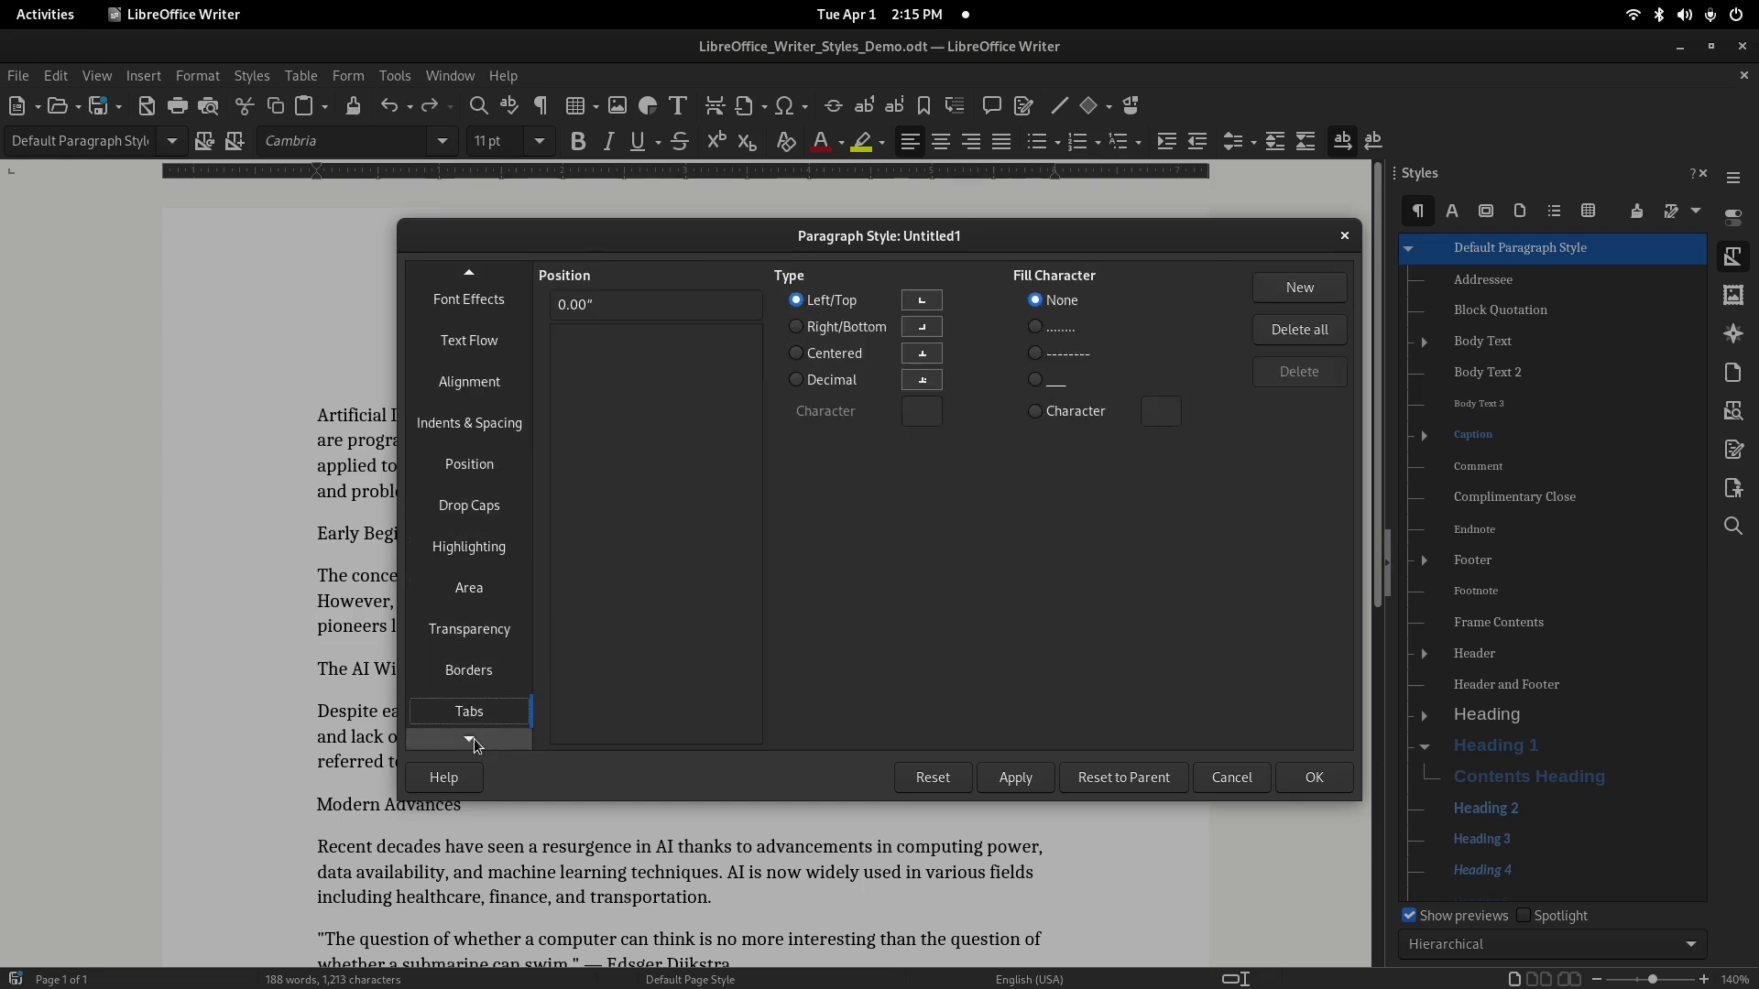
{"action": "left_click", "coordinate": [484, 676]}
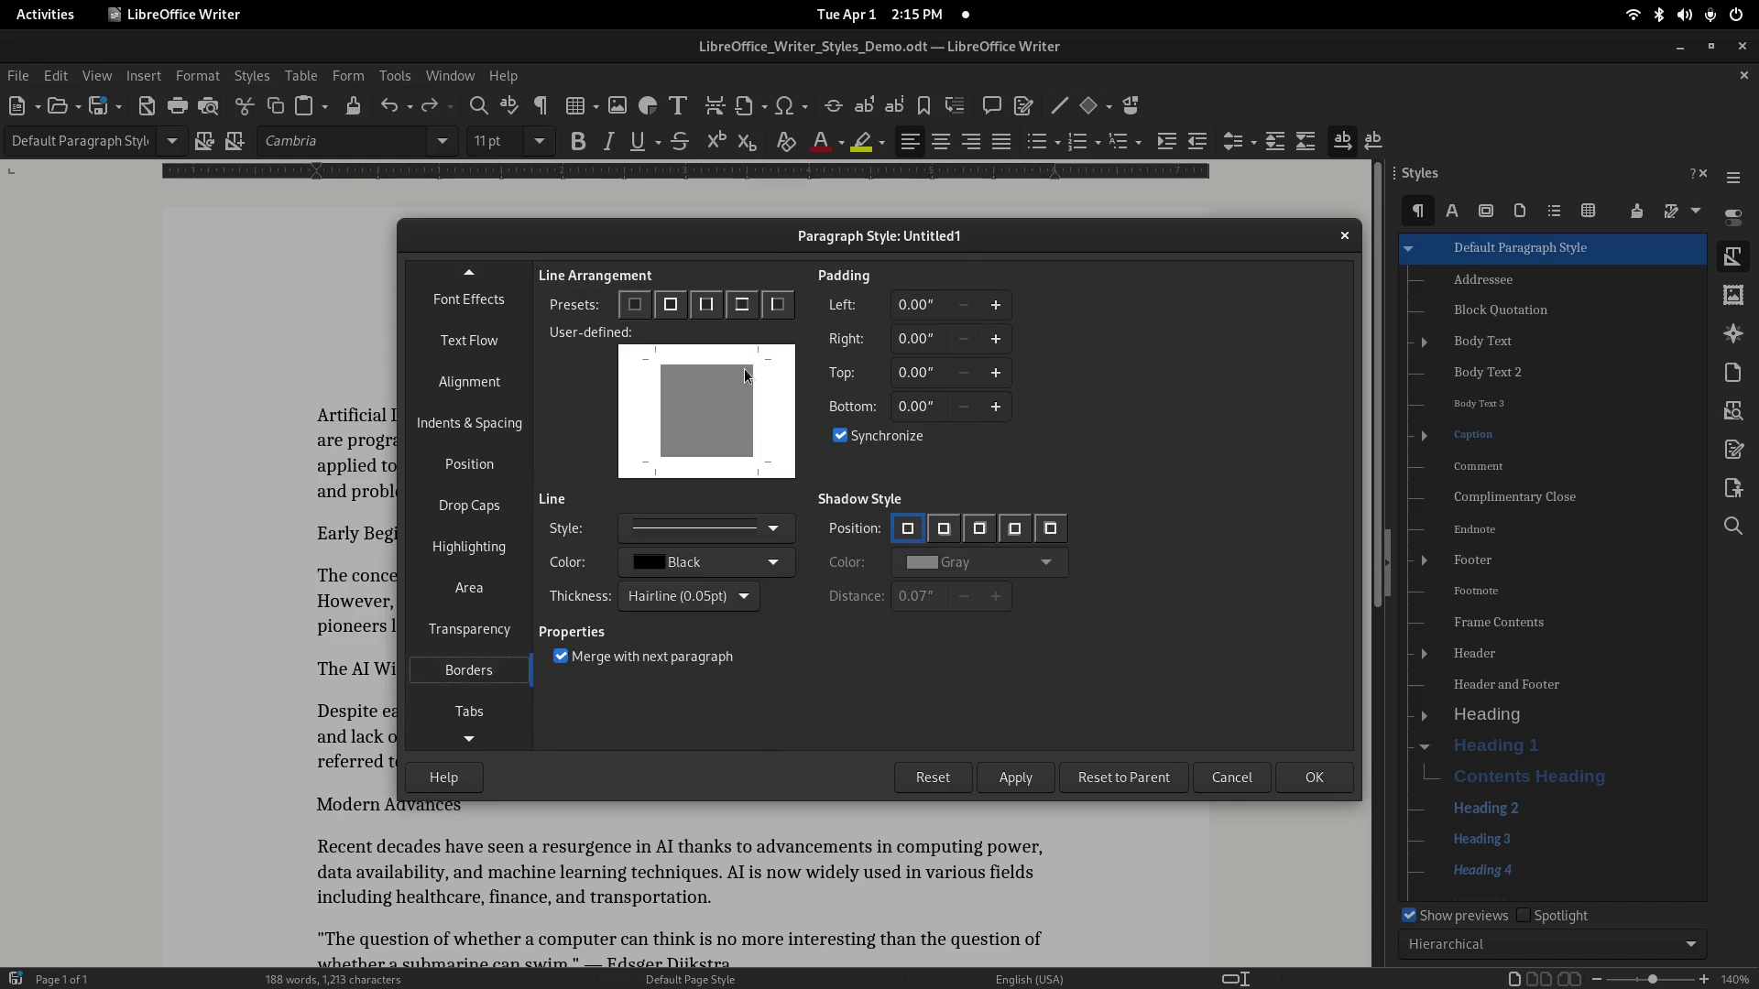
{"action": "left_click", "coordinate": [774, 308]}
{"action": "left_click", "coordinate": [1312, 777]}
Select the closing Edsger Dijkstra quote paragraph and apply the Pull Quote style to it
{"action": "scroll", "coordinate": [679, 561], "scroll_direction": "down", "scroll_amount": 3}
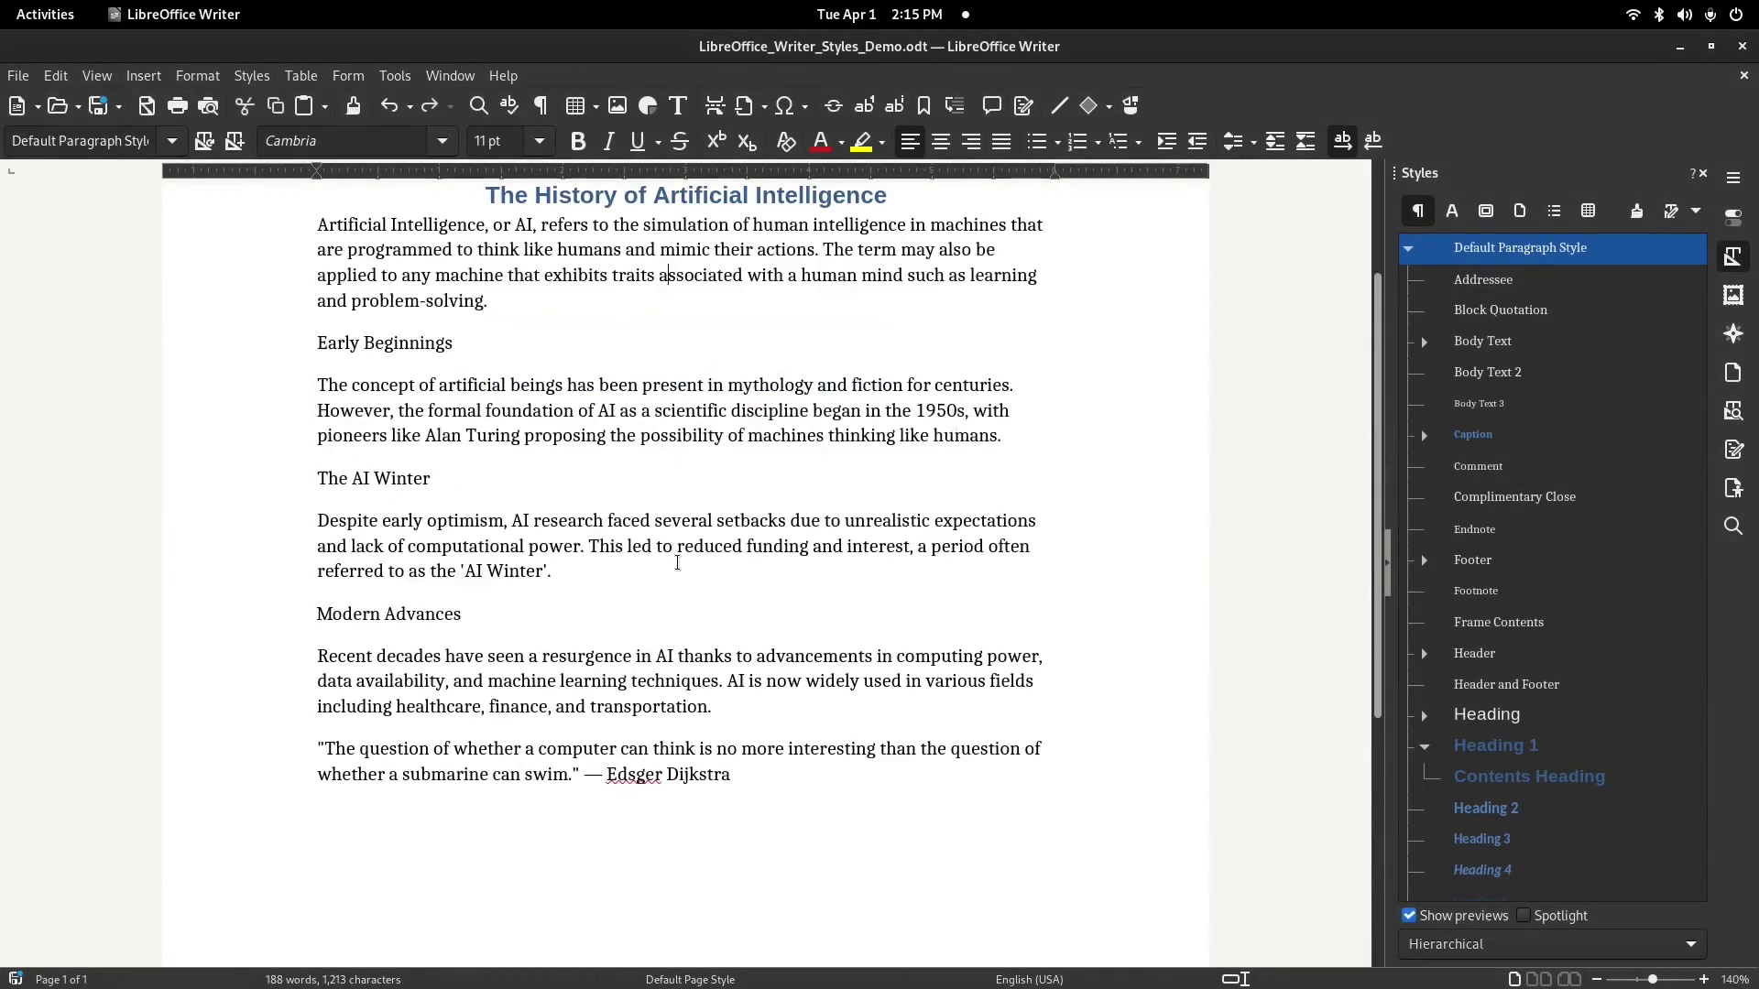
{"action": "left_click_drag", "start_coordinate": [768, 778], "coordinate": [309, 748]}
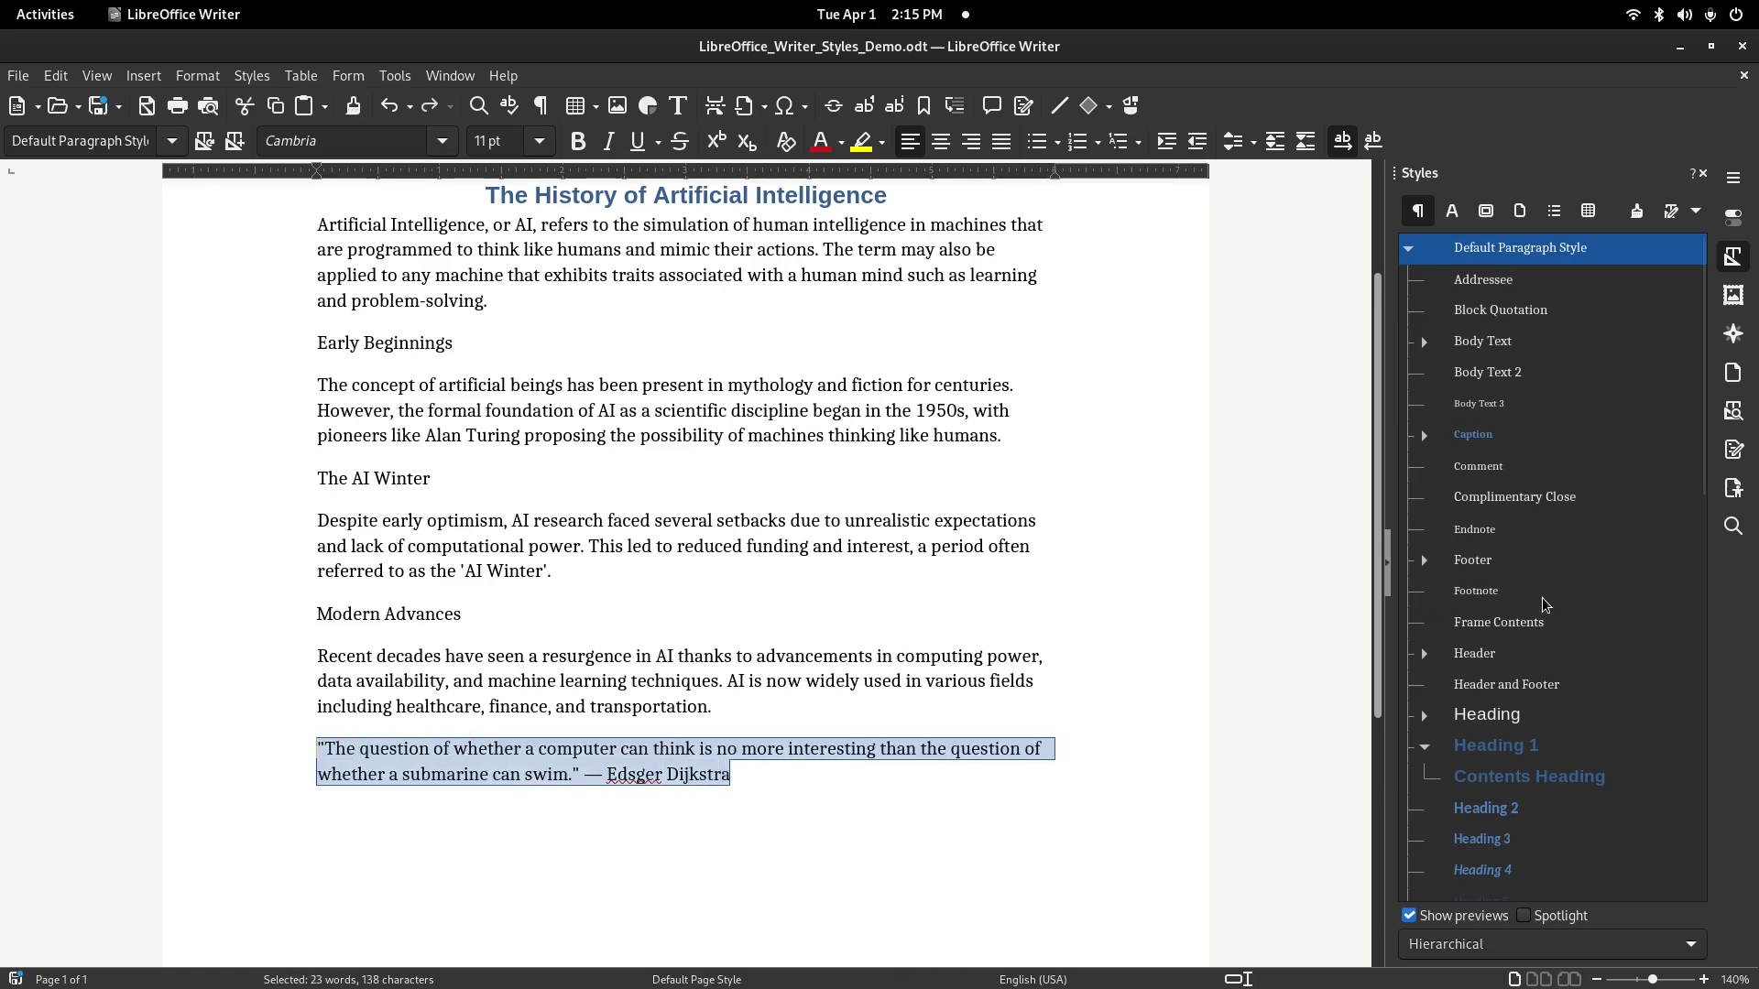
{"action": "scroll", "coordinate": [1530, 632], "scroll_direction": "down", "scroll_amount": 5}
{"action": "scroll", "coordinate": [1530, 632], "scroll_direction": "down", "scroll_amount": 6}
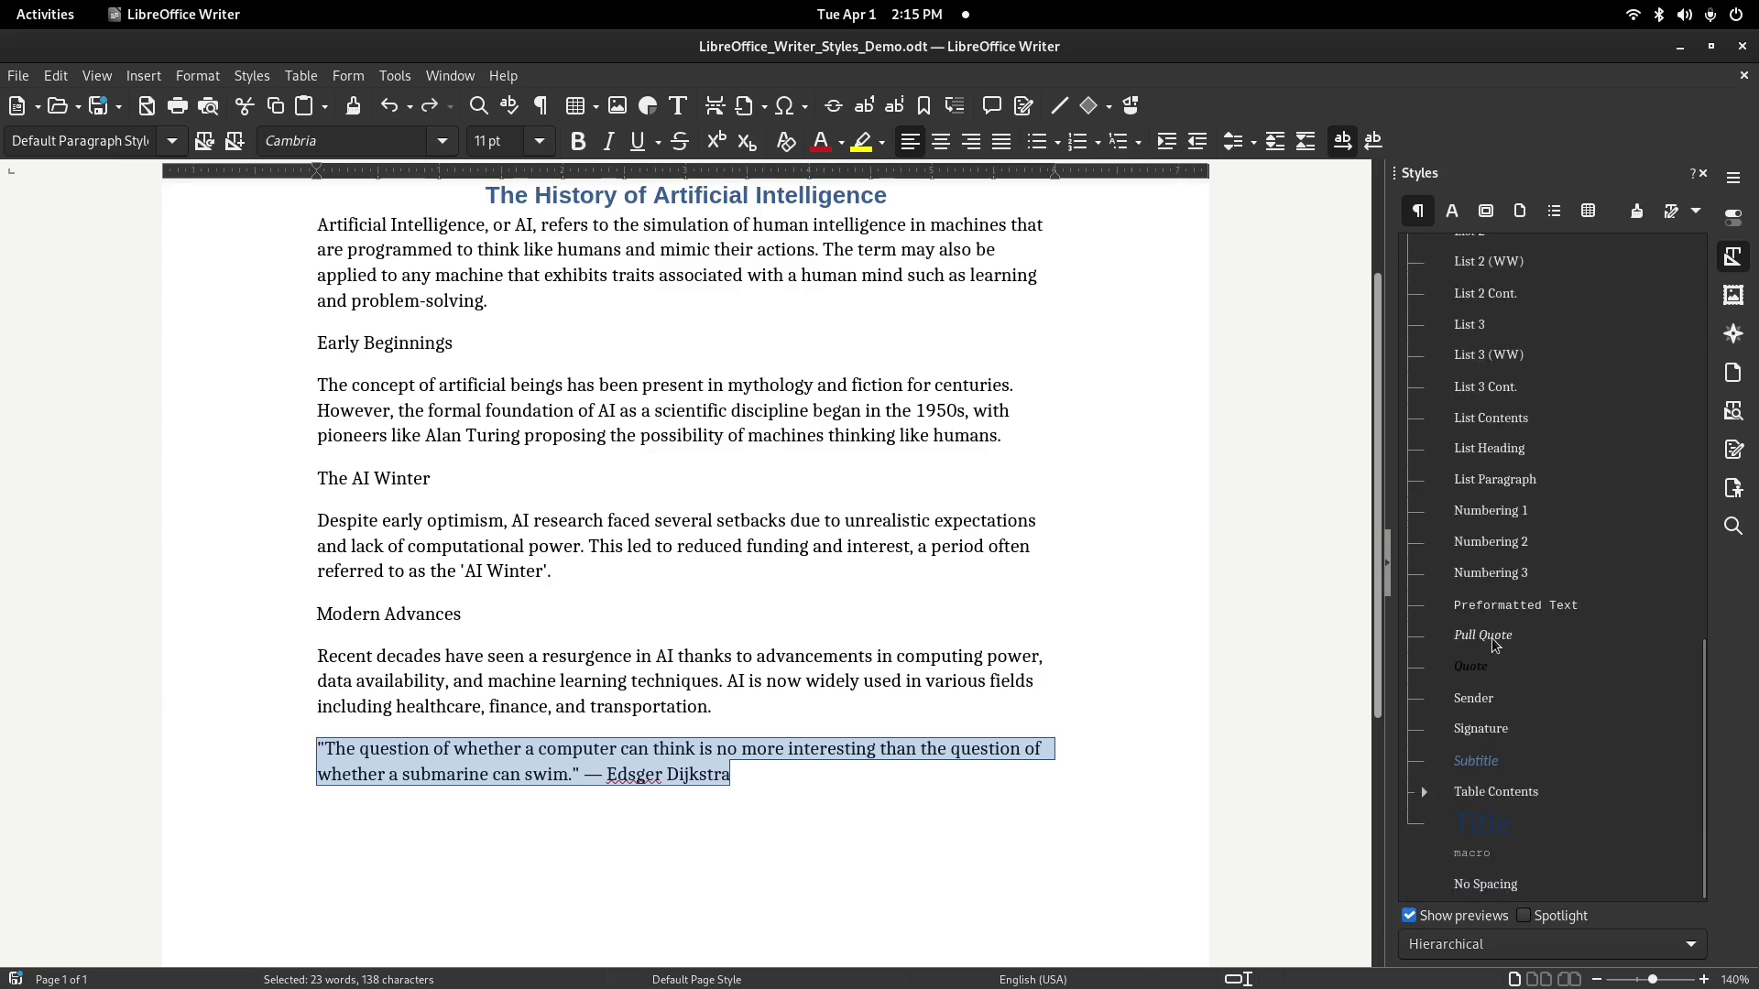
{"action": "double_click", "coordinate": [1493, 641]}
{"action": "key", "text": "ctrl+z"}
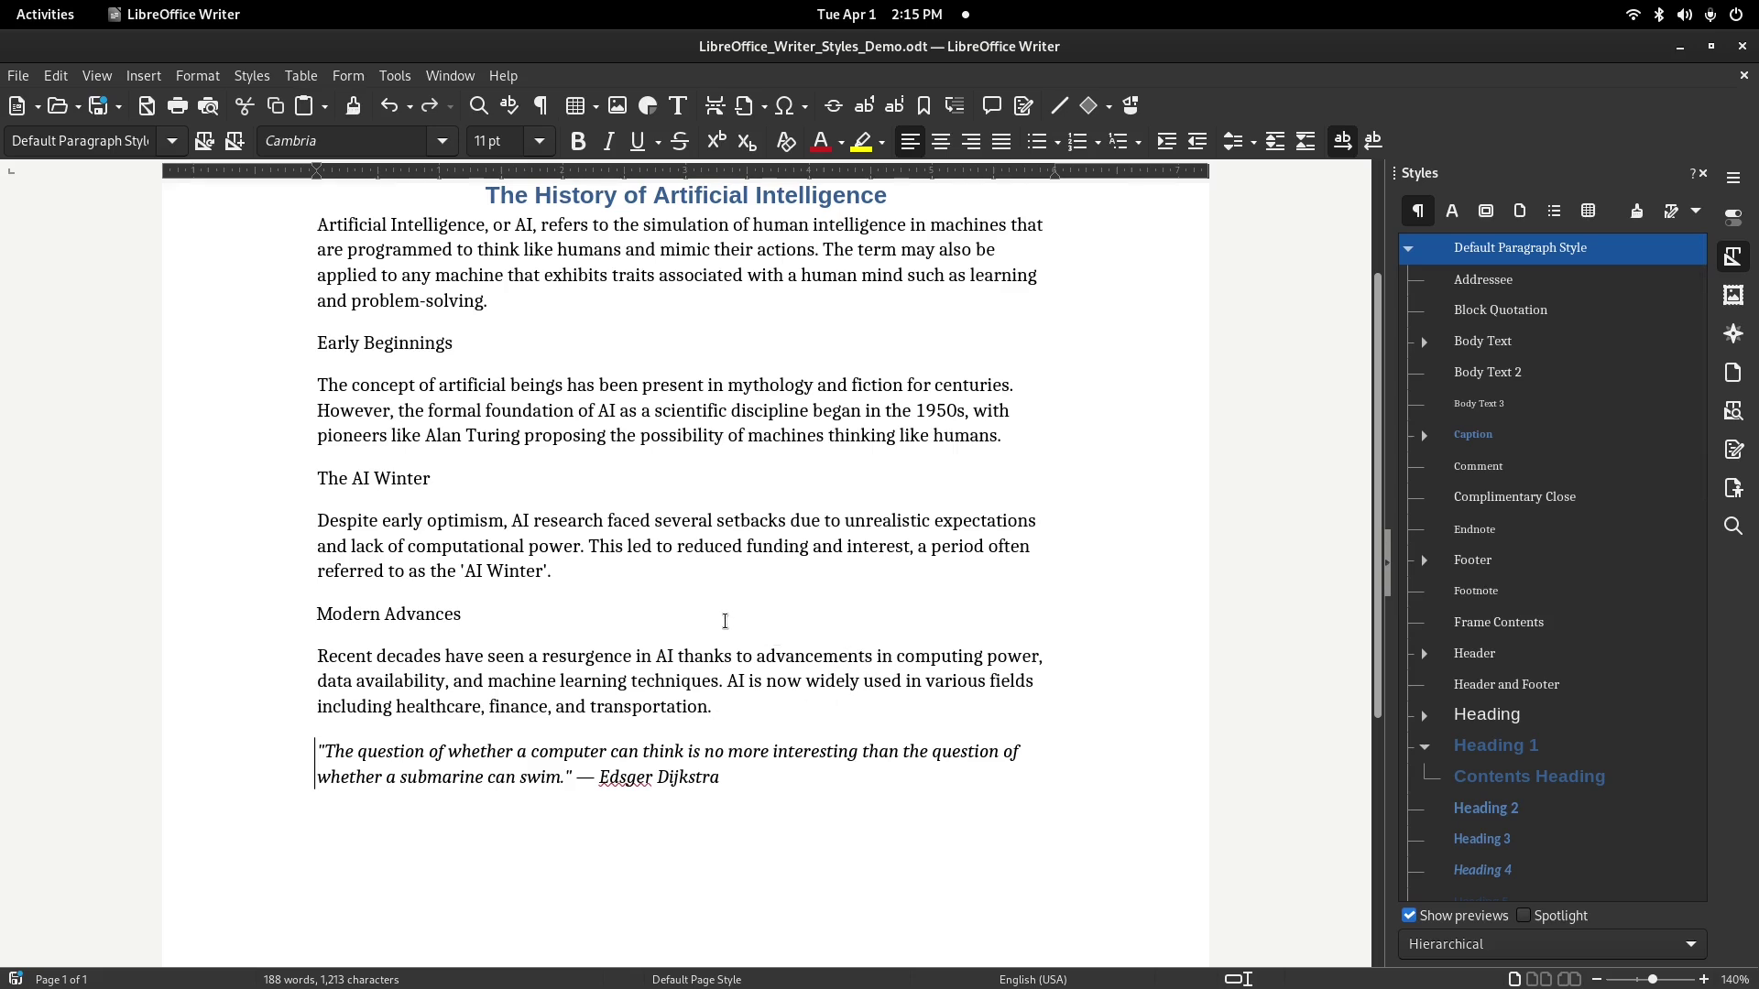
{"action": "scroll", "coordinate": [706, 619], "scroll_direction": "up", "scroll_amount": 3}
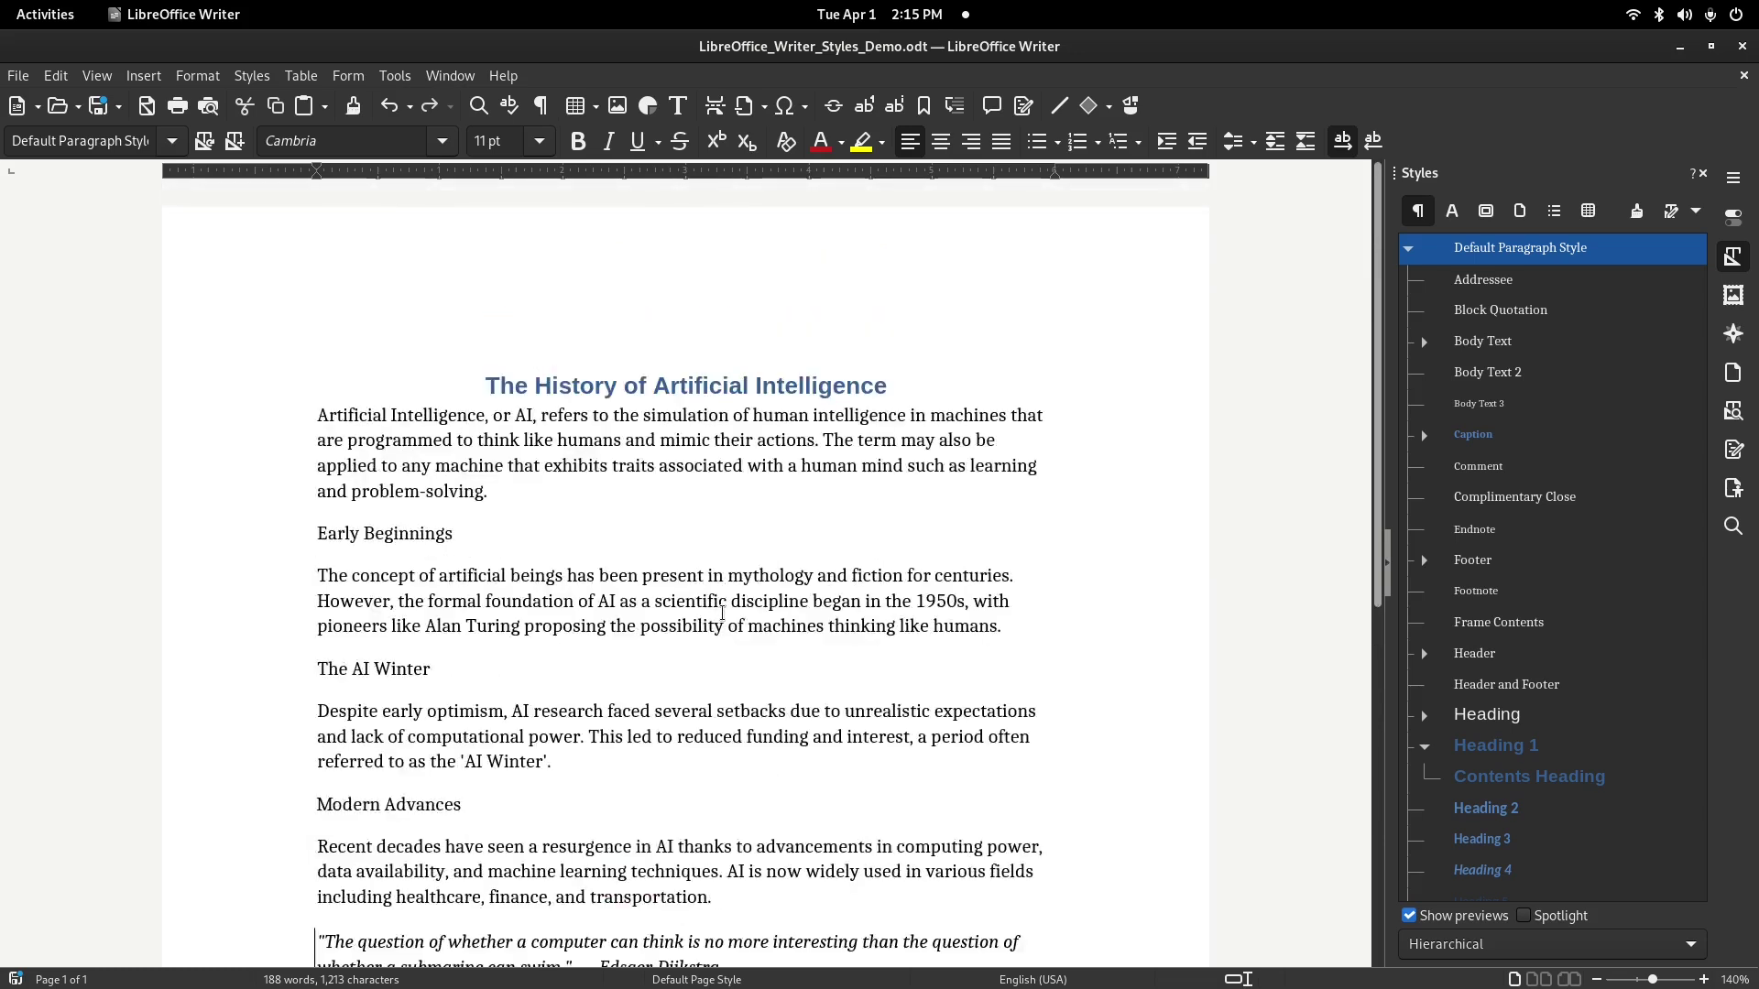
{"action": "scroll", "coordinate": [720, 614], "scroll_direction": "down", "scroll_amount": 1}
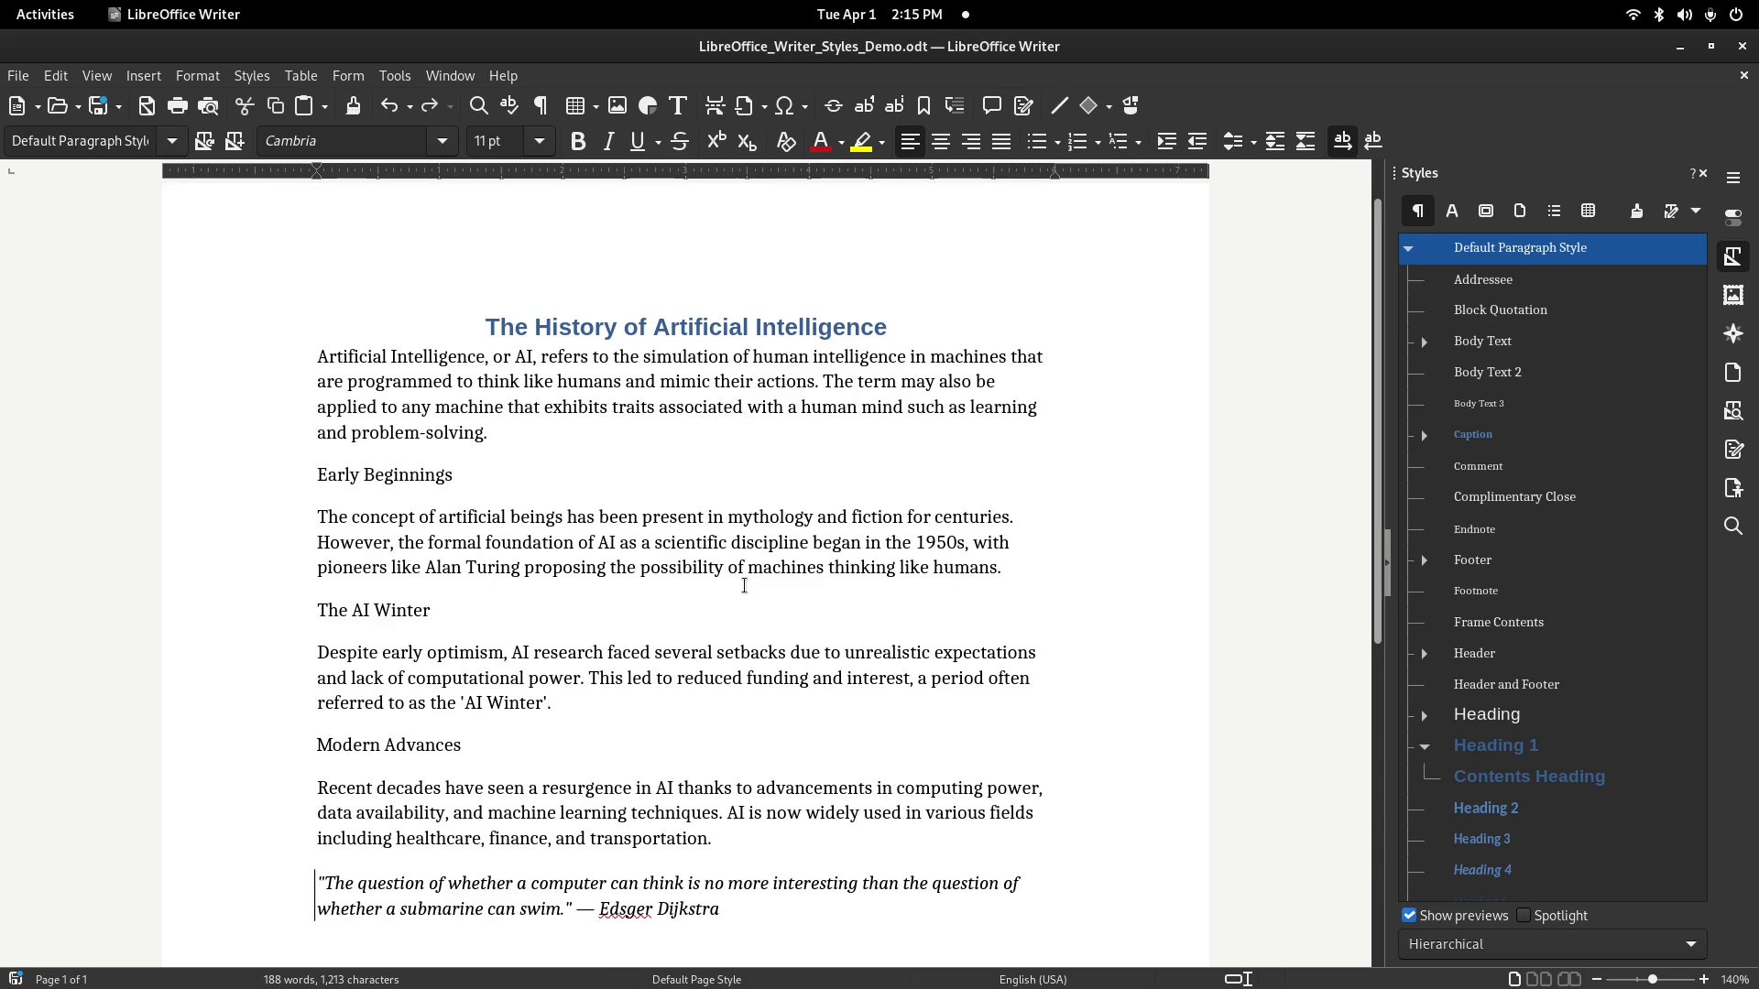
Show the About LibreOffice version details from the Help menu
{"action": "left_click", "coordinate": [503, 76]}
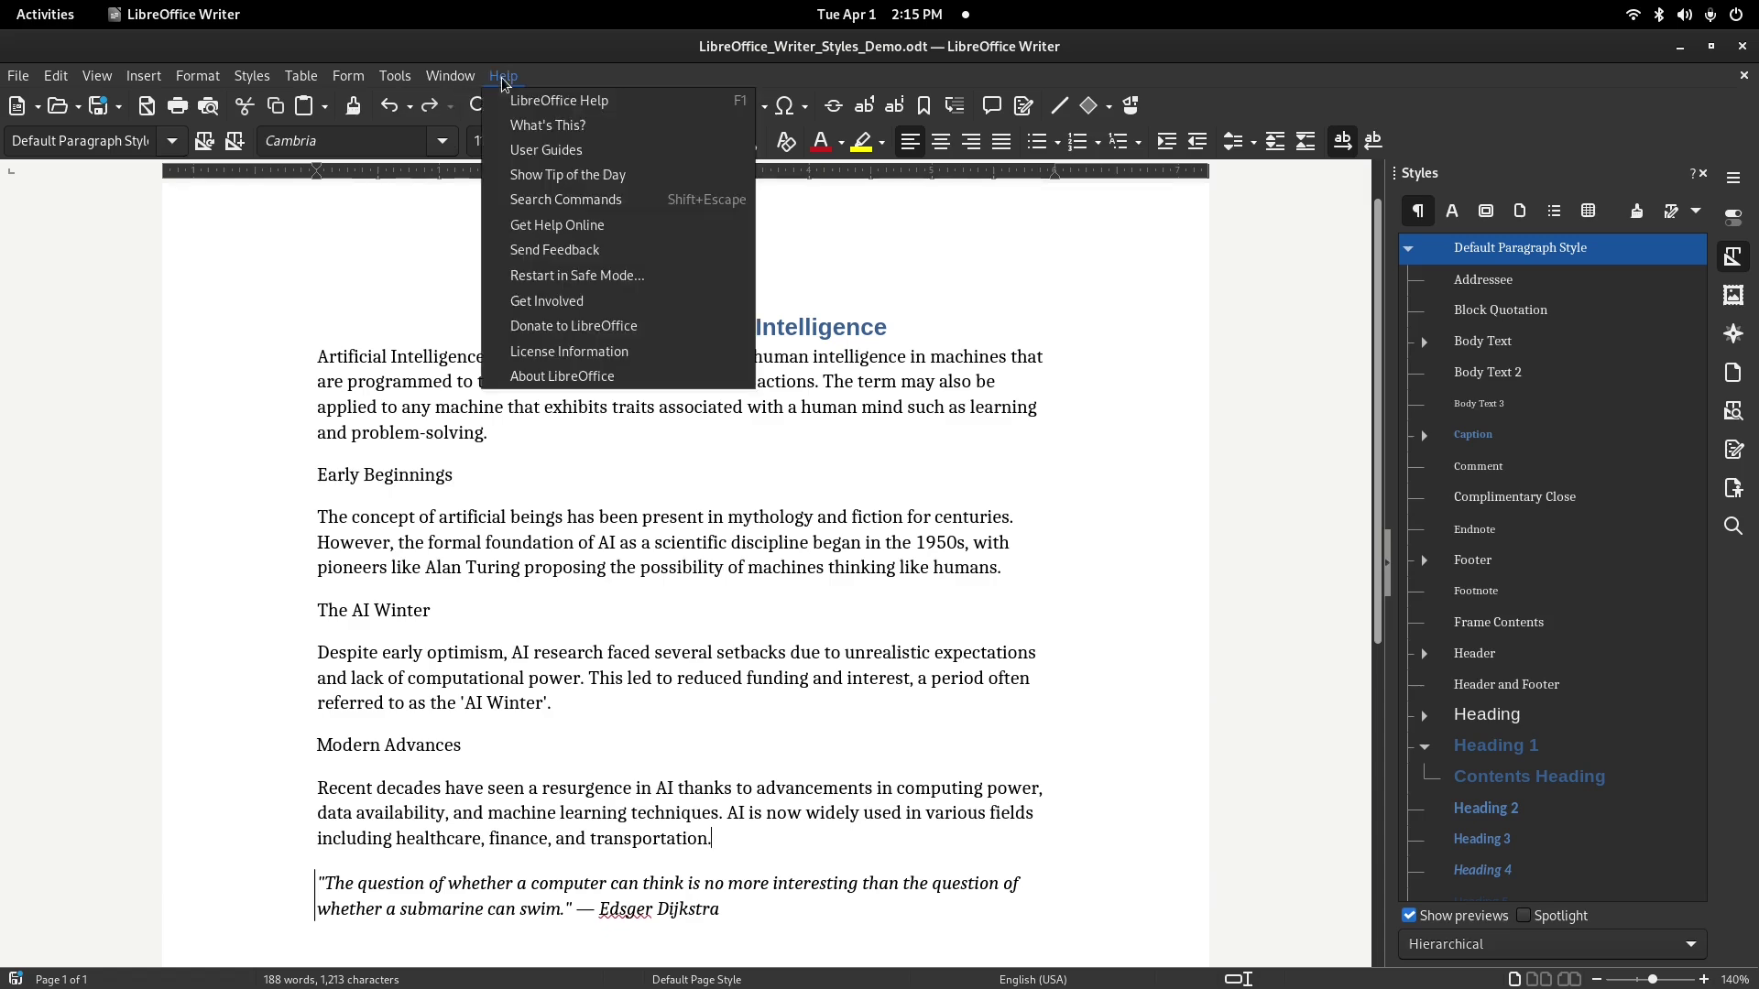
{"action": "left_click", "coordinate": [613, 377]}
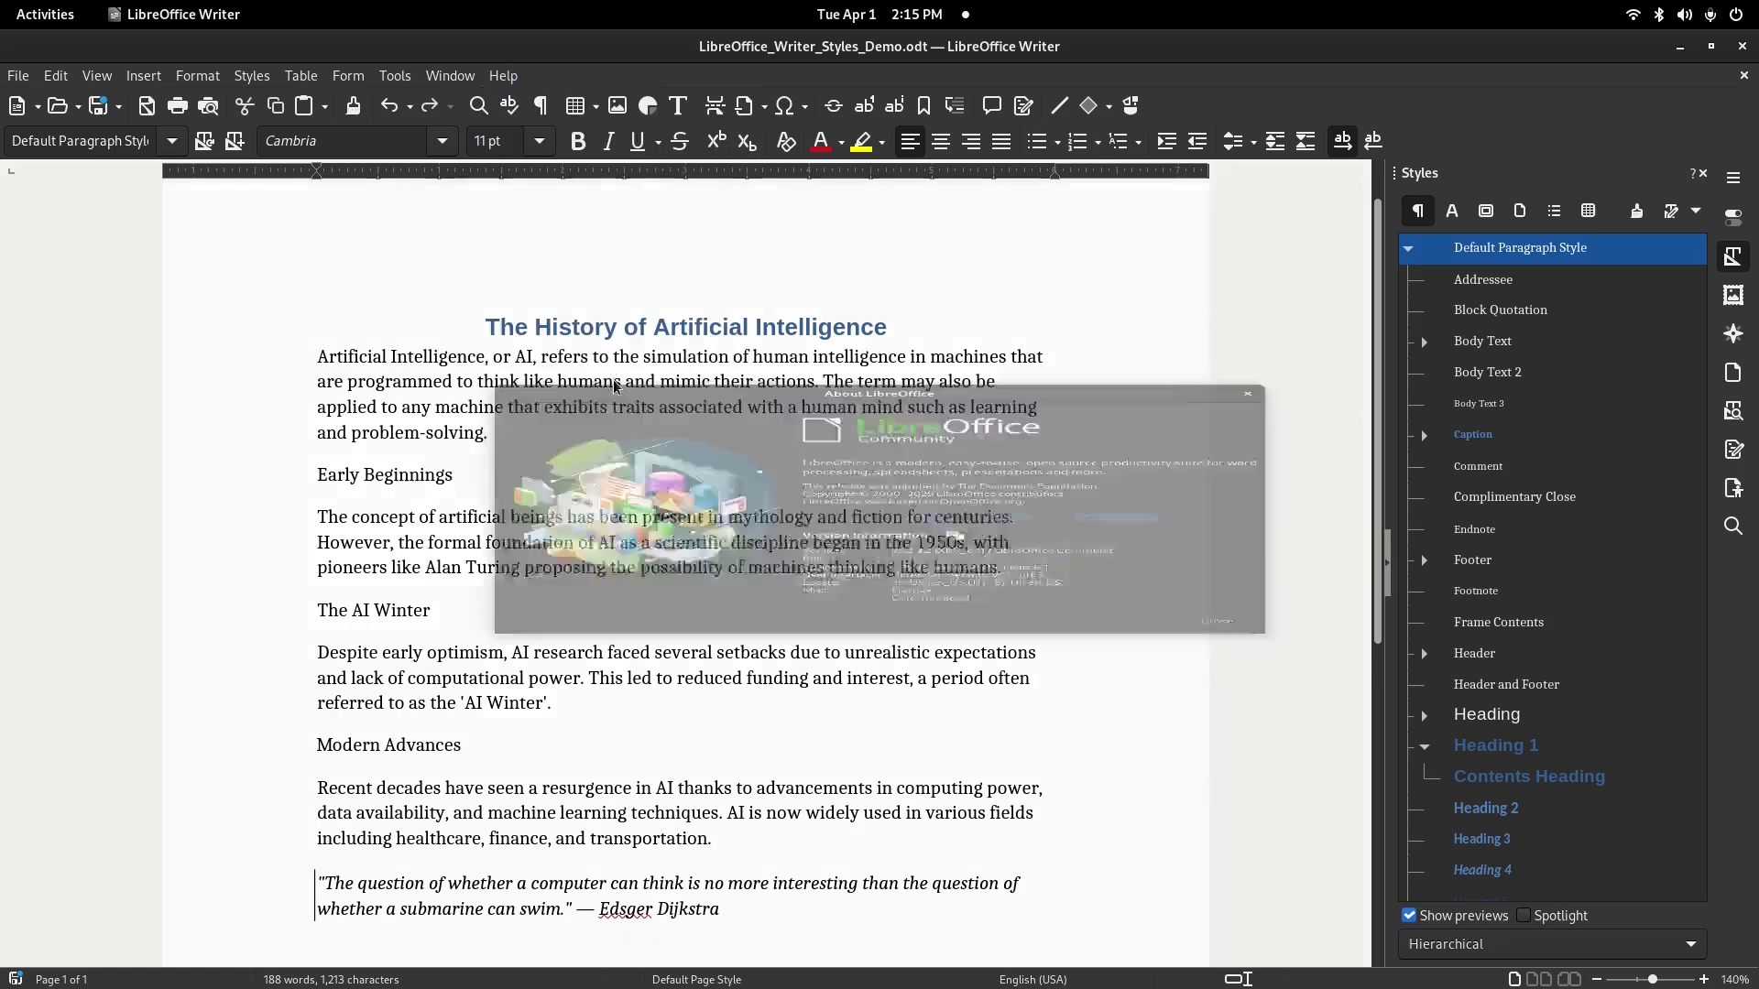